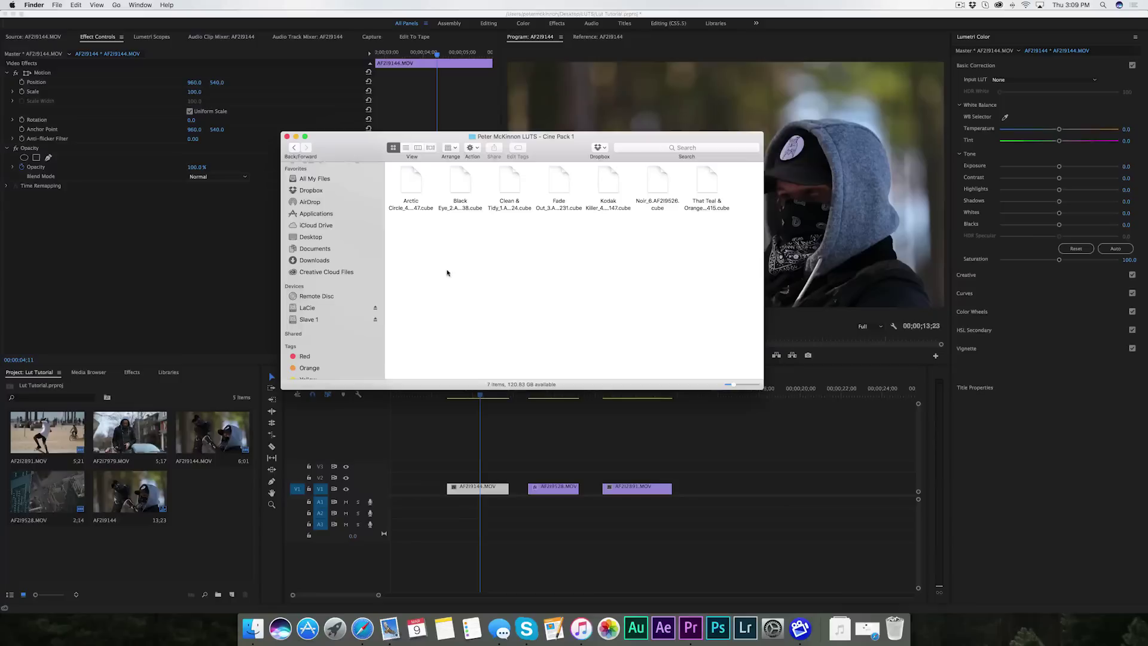
- Select and deselect the seven .cube LUT files in Finder, then return to the Premiere sequence timeline
{"action": "left_click_drag", "start_coordinate": [405, 169], "coordinate": [695, 173]}
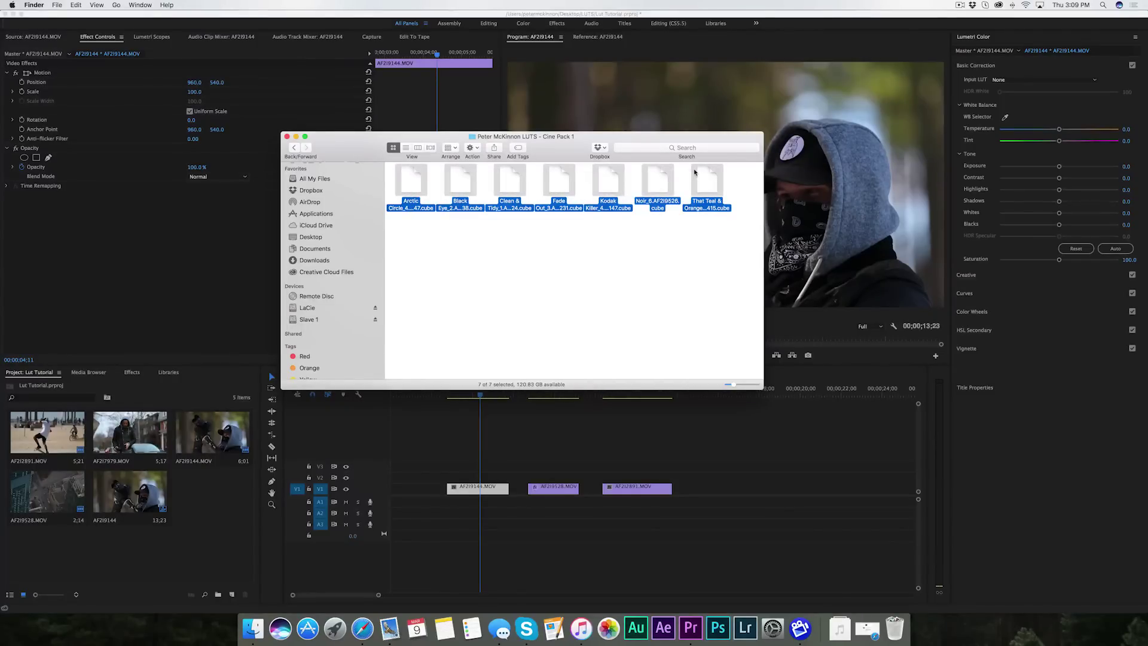
{"action": "left_click", "coordinate": [641, 308]}
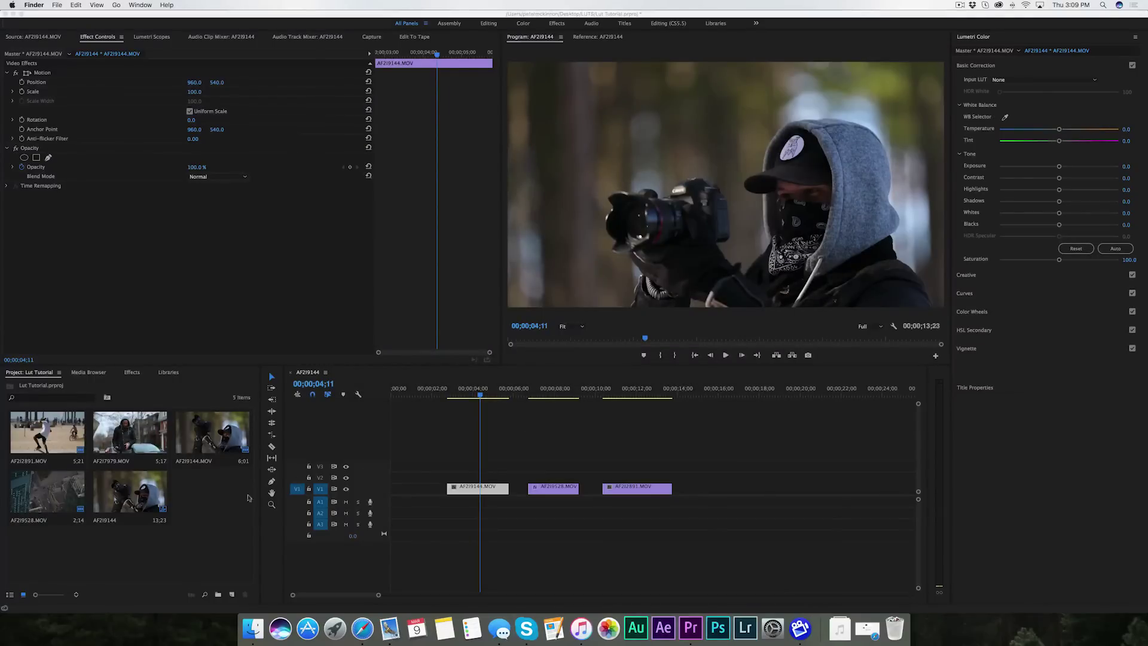
{"action": "left_click", "coordinate": [226, 501]}
{"action": "left_click", "coordinate": [488, 399]}
- Play through the sequence to review the aerial city and skateboard clips
{"action": "key", "text": "space"}
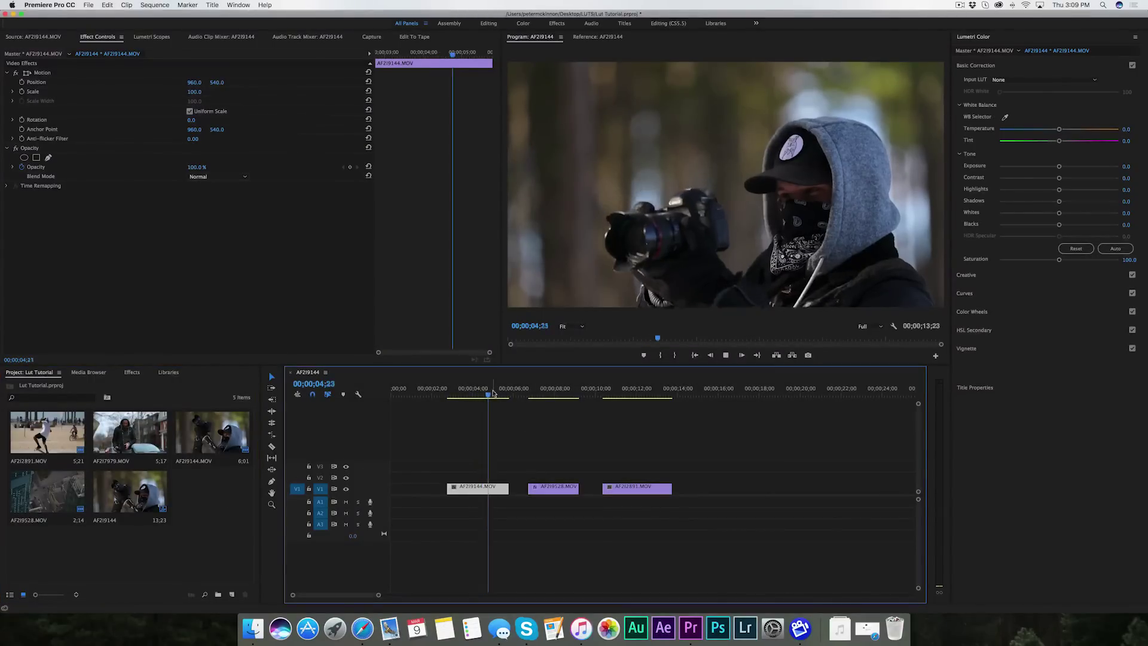
{"action": "left_click", "coordinate": [551, 393]}
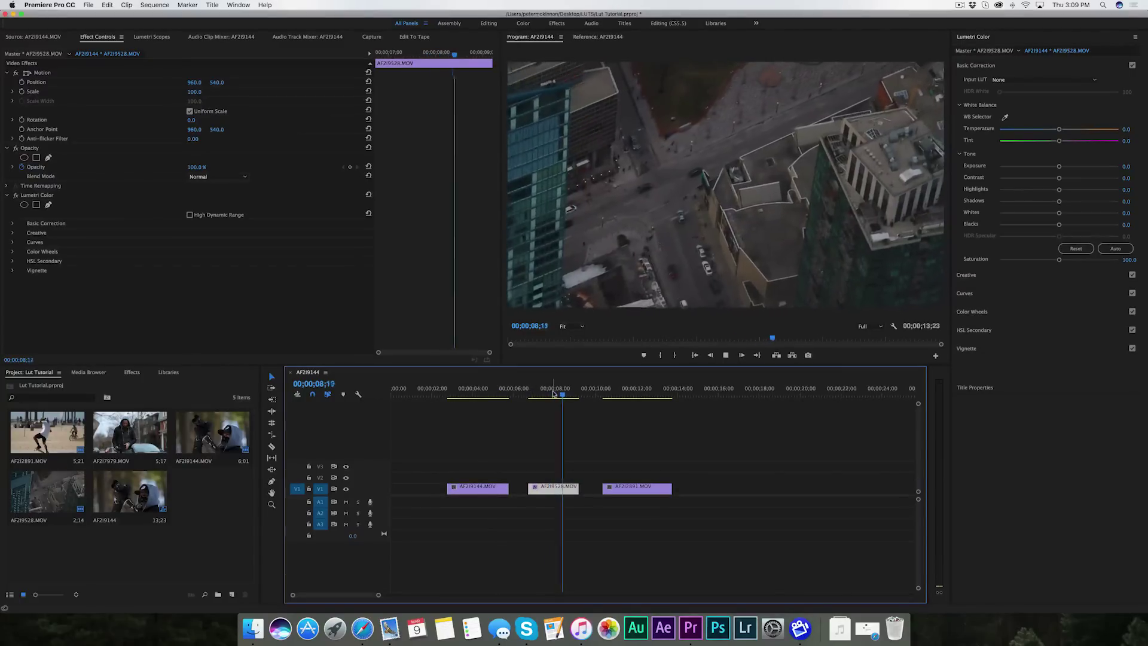
{"action": "left_click", "coordinate": [544, 395]}
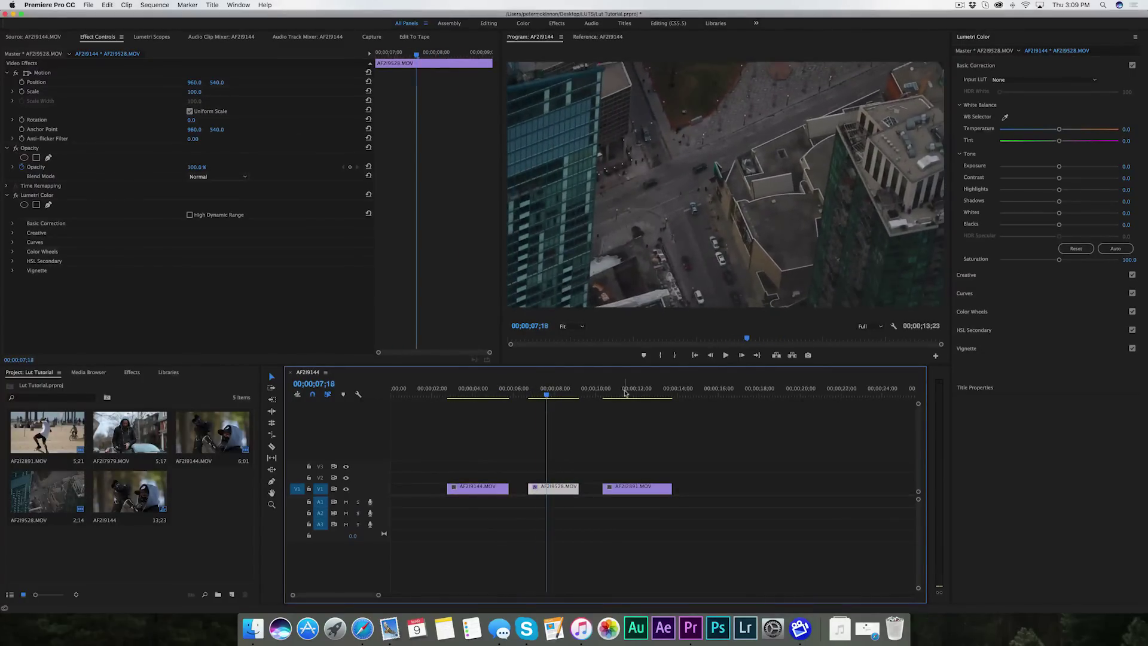
{"action": "left_click", "coordinate": [624, 393]}
{"action": "key", "text": "space"}
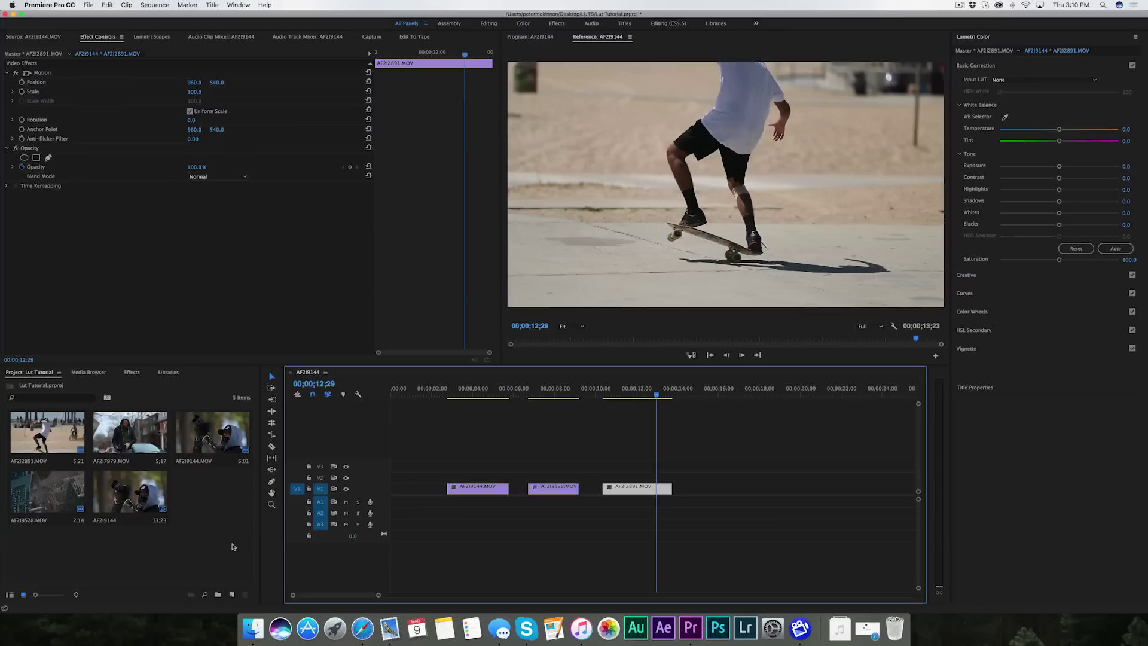
- Create a new adjustment layer in the Project panel and place it on V2 above AF2I9144.MOV
{"action": "left_click", "coordinate": [206, 520]}
{"action": "right_click", "coordinate": [452, 442]}
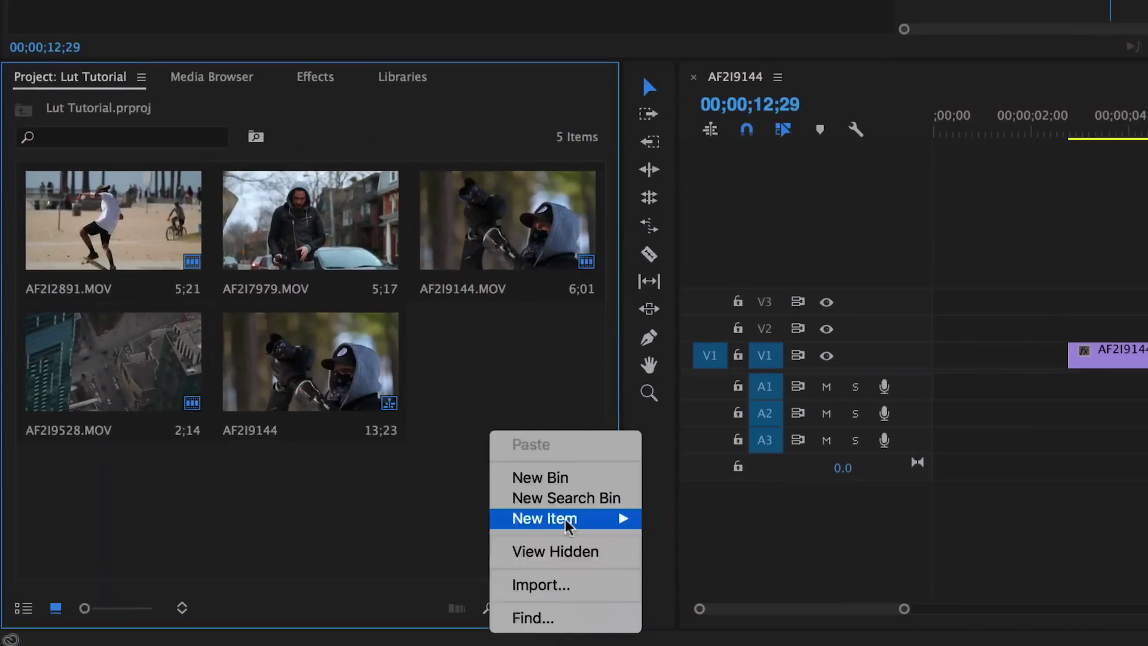
{"action": "mouse_move", "coordinate": [526, 523]}
{"action": "left_click", "coordinate": [734, 469]}
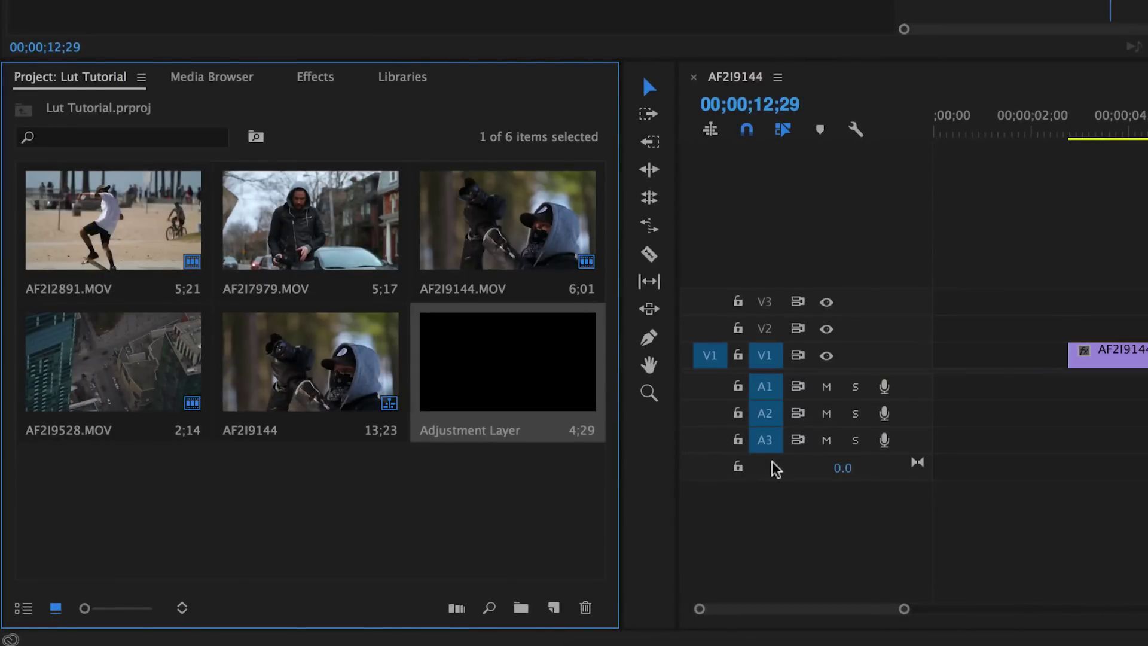
{"action": "left_click_drag", "start_coordinate": [535, 354], "coordinate": [1075, 331]}
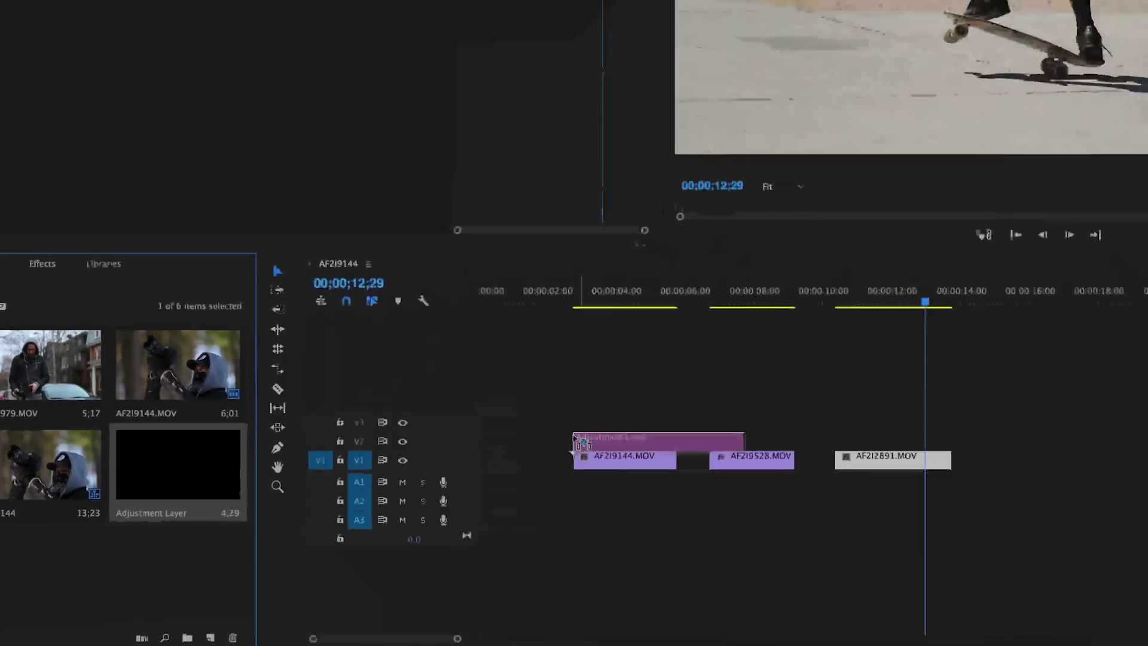
{"action": "left_click_drag", "start_coordinate": [574, 439], "coordinate": [574, 442]}
- Trim the adjustment layer to end where the first clip ends by cutting and deleting the excess
{"action": "left_click", "coordinate": [482, 481]}
{"action": "key", "text": "v"}
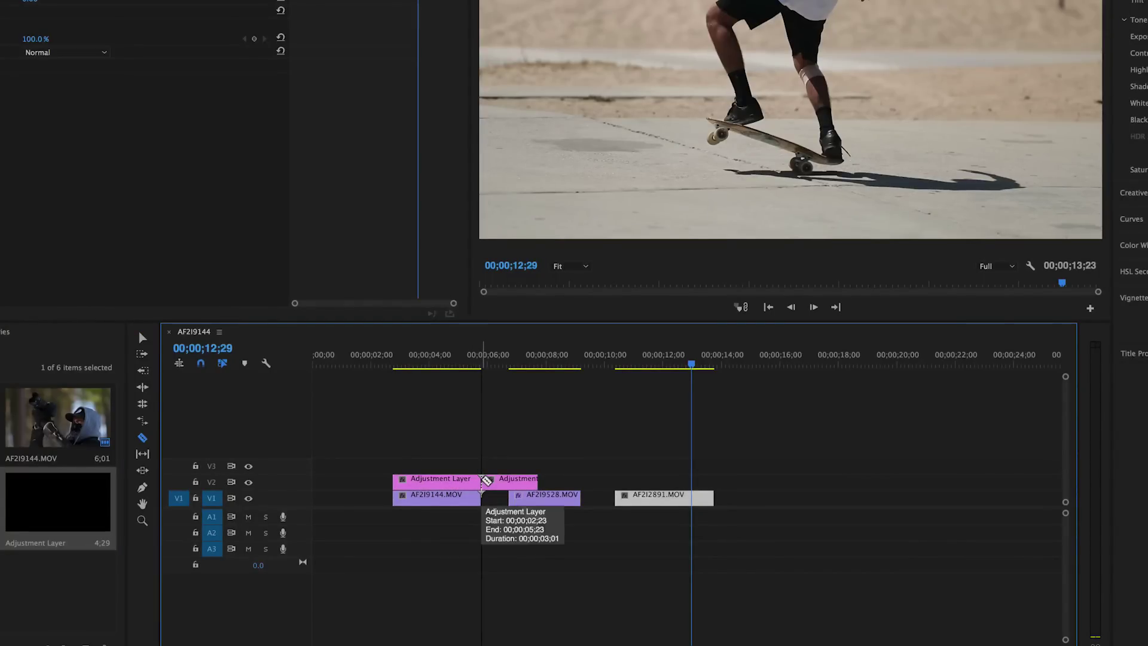
{"action": "left_click", "coordinate": [512, 483]}
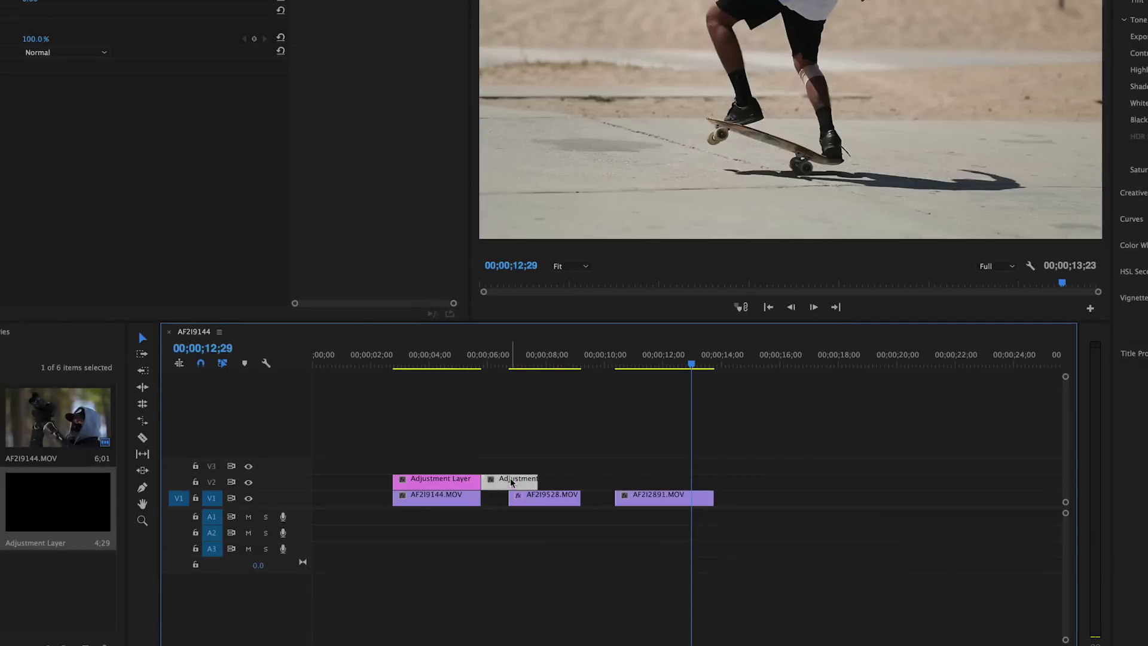
{"action": "key", "text": "Delete"}
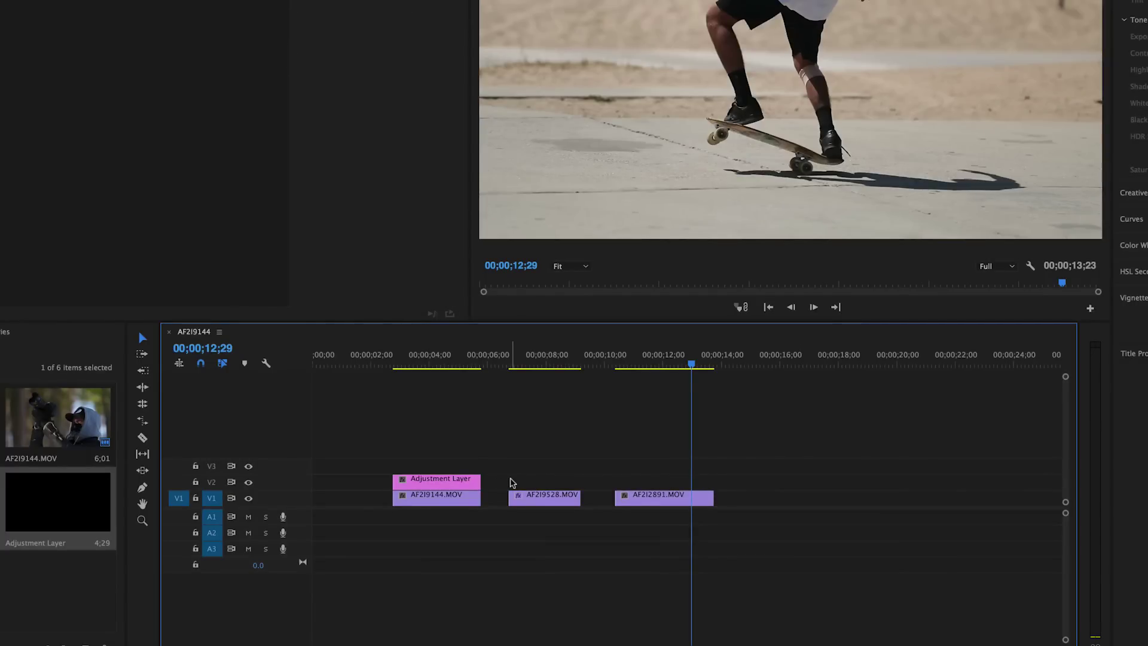
{"action": "left_click", "coordinate": [455, 482]}
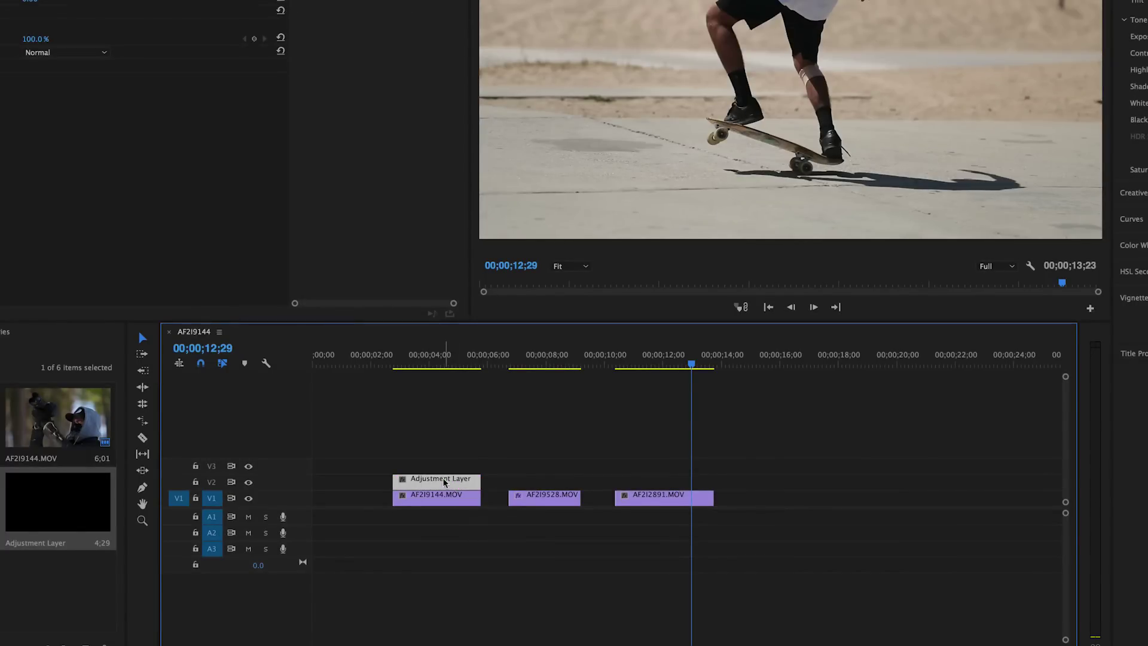
- Copy the adjustment layer above AF2I9528.MOV and split it where the second clip ends
{"action": "left_click_drag", "start_coordinate": [444, 482], "coordinate": [713, 478]}
{"action": "key", "text": "c"}
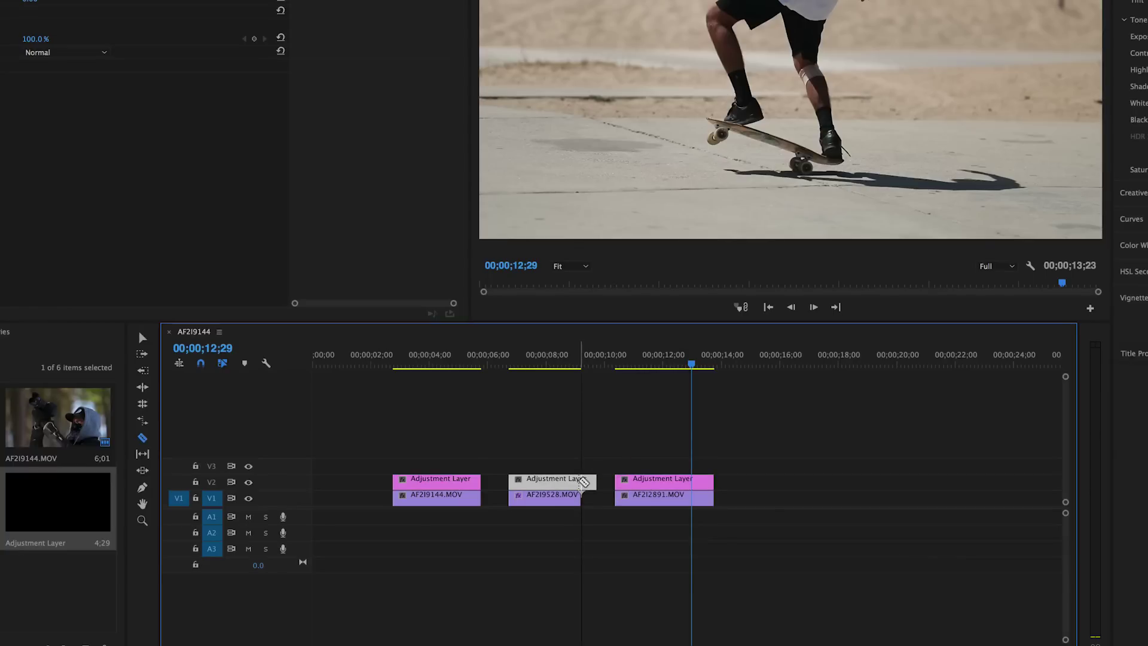
{"action": "left_click", "coordinate": [581, 482]}
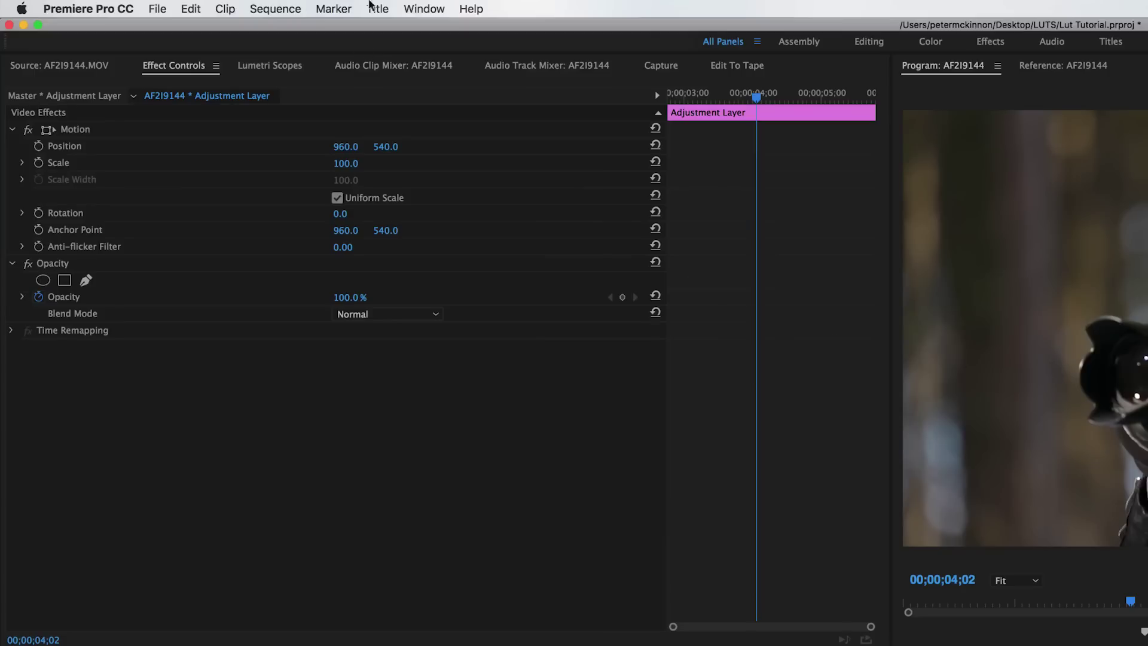
- In Lumetri Color, set the first adjustment layer to Exposure 0.4, Highlights -15.5, Whites 5.7, Blacks -1.8
{"action": "left_click", "coordinate": [434, 10]}
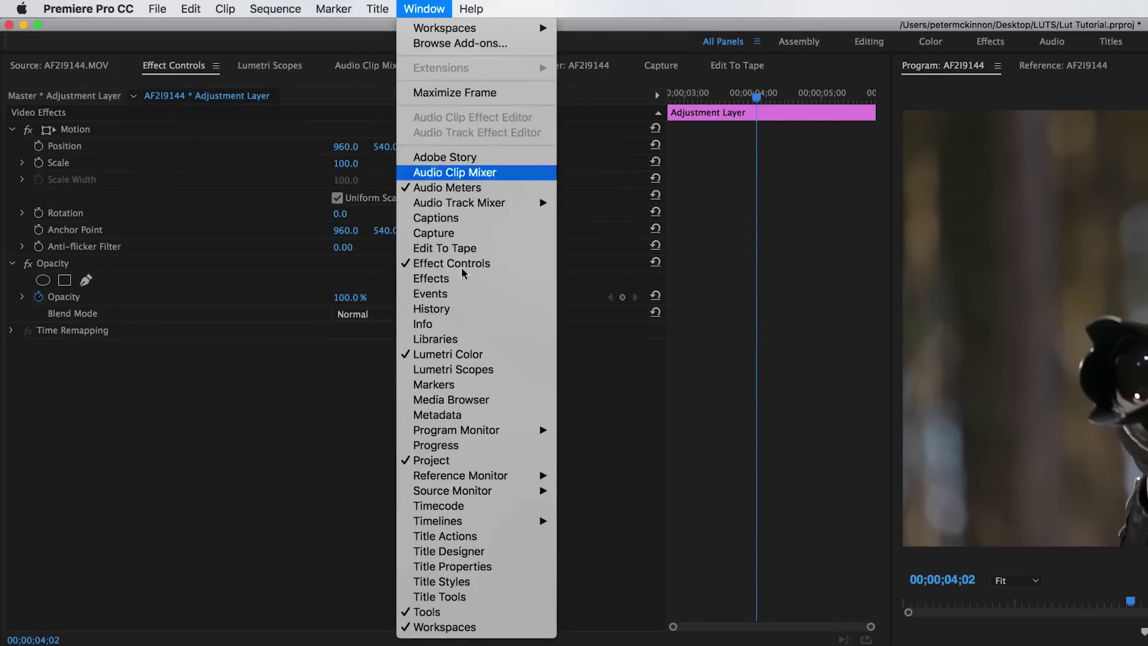
{"action": "left_click", "coordinate": [431, 354]}
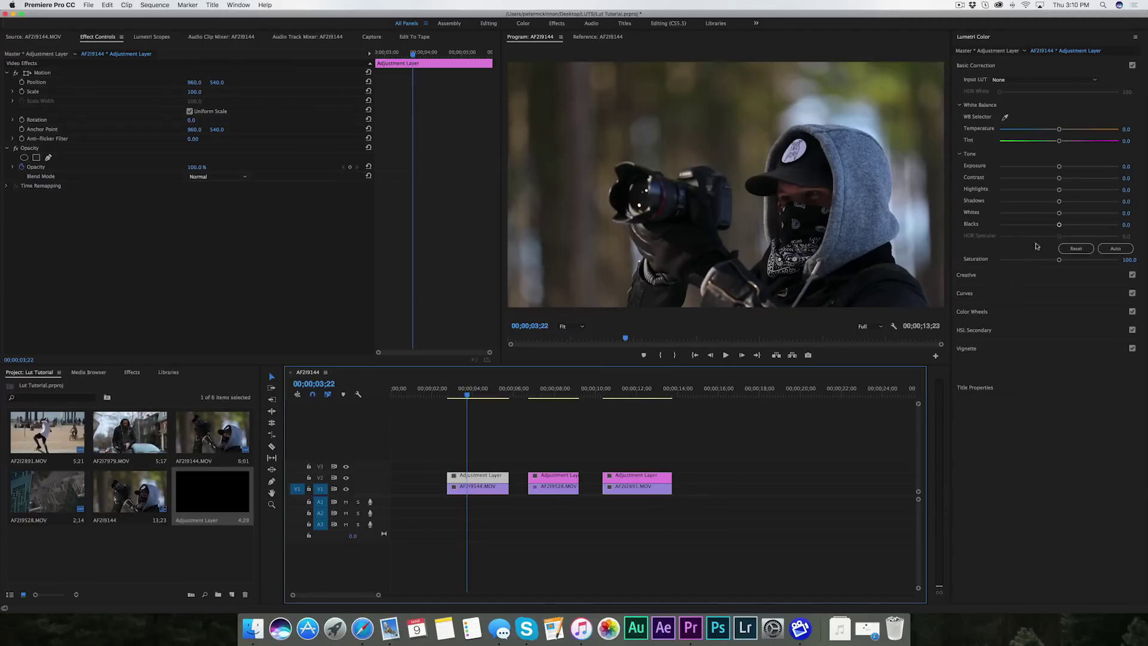
{"action": "left_click_drag", "start_coordinate": [1059, 169], "coordinate": [1061, 168]}
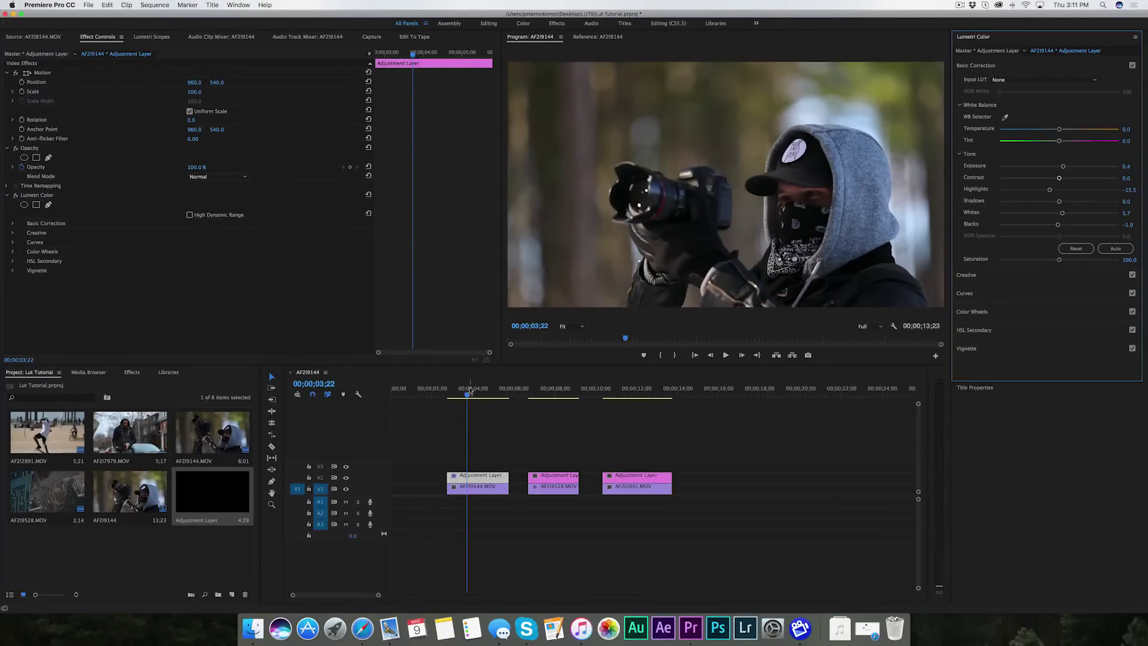
{"action": "left_click_drag", "start_coordinate": [466, 393], "coordinate": [445, 399]}
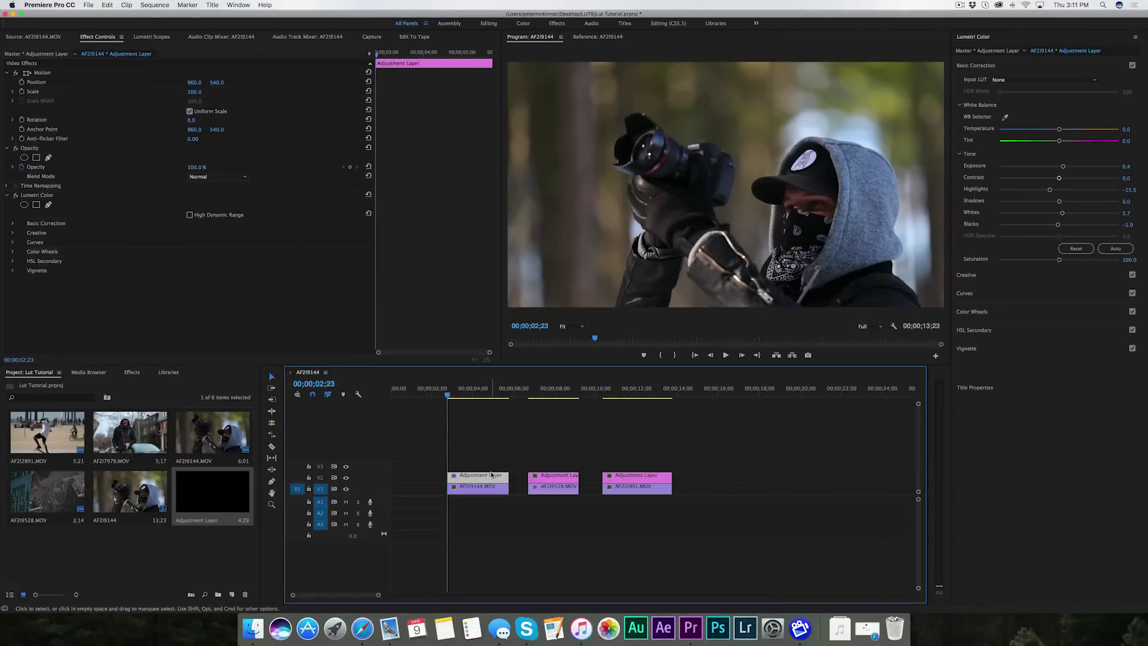
- Load the Arctic Circle .cube file as the adjustment layer's Input LUT
{"action": "left_click", "coordinate": [1008, 81]}
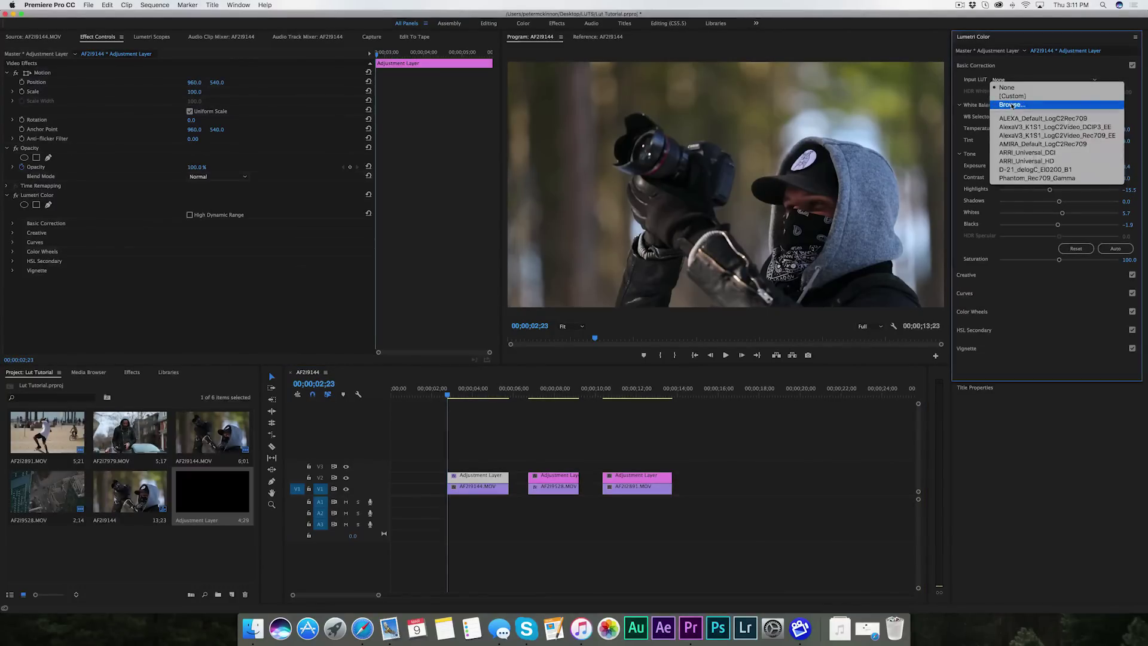
{"action": "left_click", "coordinate": [1012, 105]}
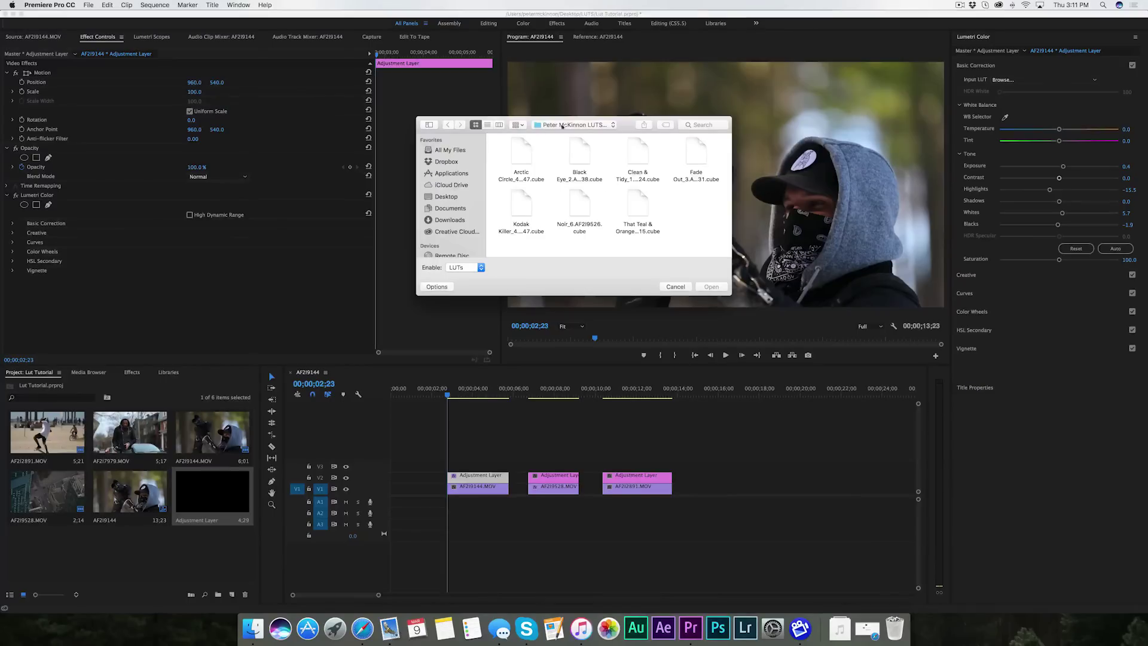
{"action": "left_click_drag", "start_coordinate": [629, 126], "coordinate": [623, 133]}
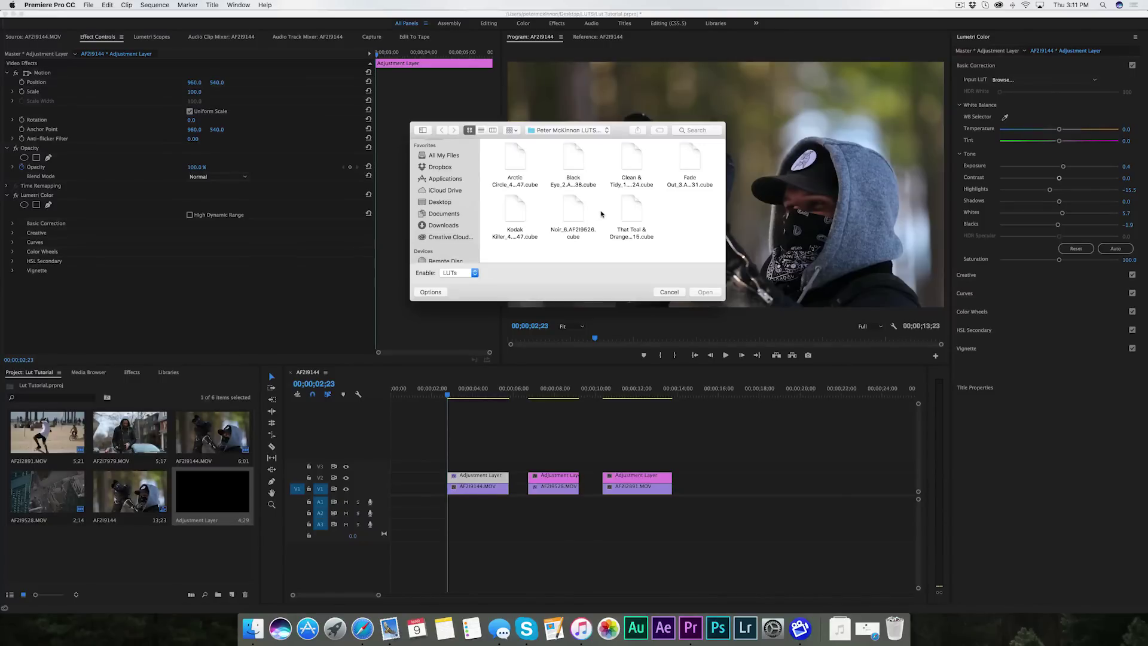
{"action": "left_click", "coordinate": [512, 157]}
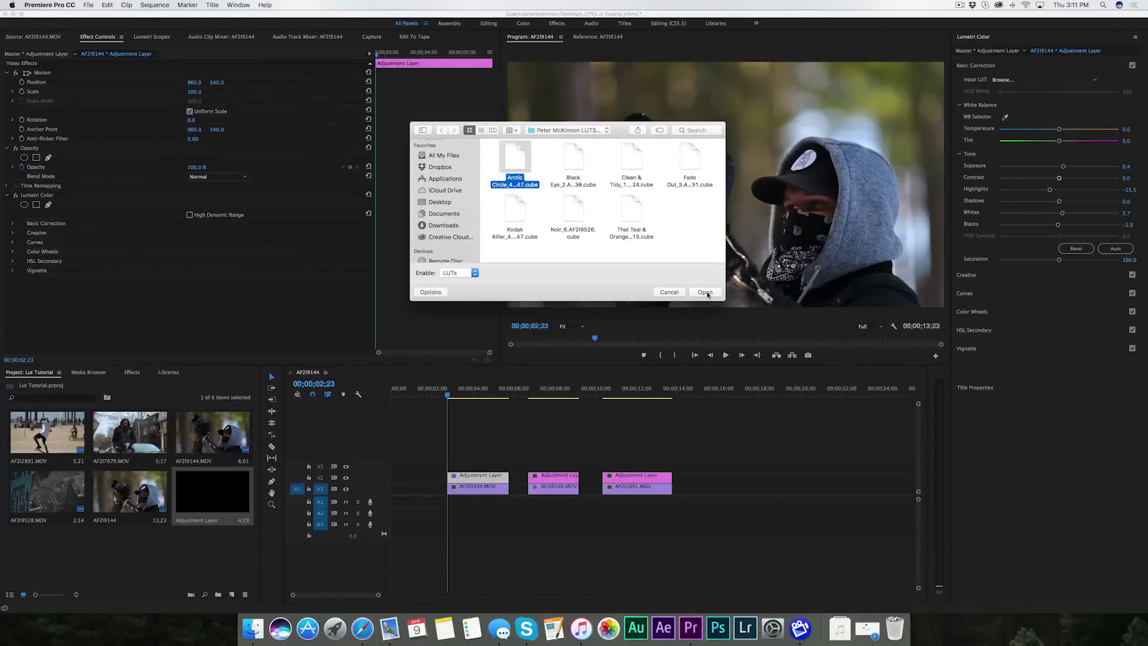
{"action": "left_click", "coordinate": [706, 293]}
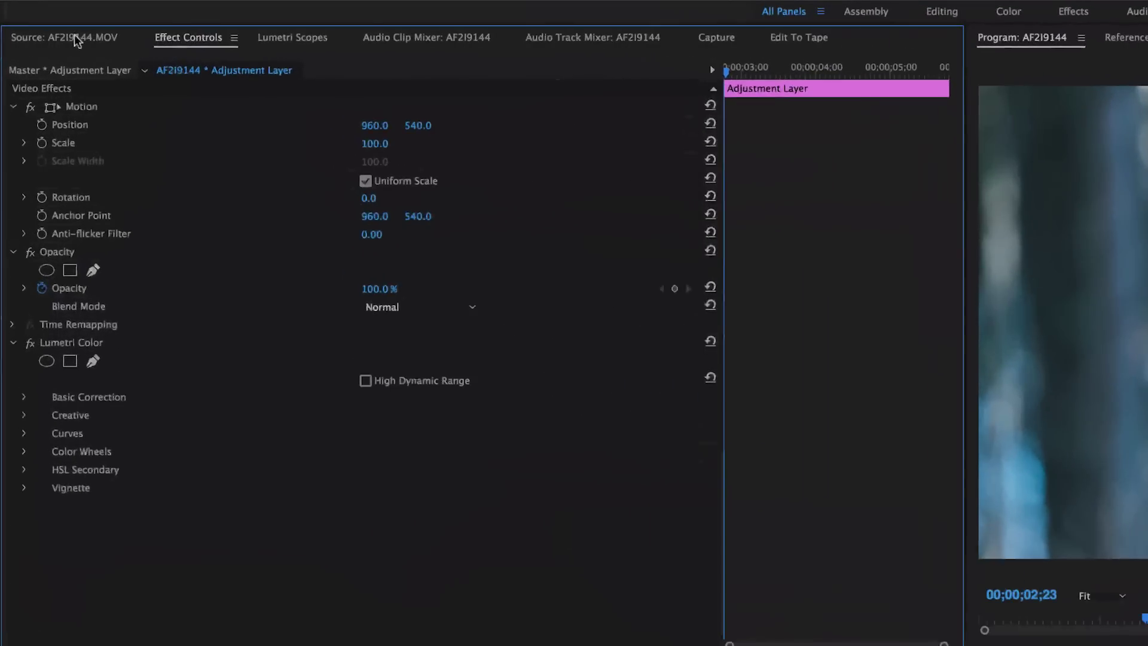
- In Effect Controls, drop the adjustment layer's opacity to 0%, then raise it to 50%
{"action": "left_click", "coordinate": [74, 34]}
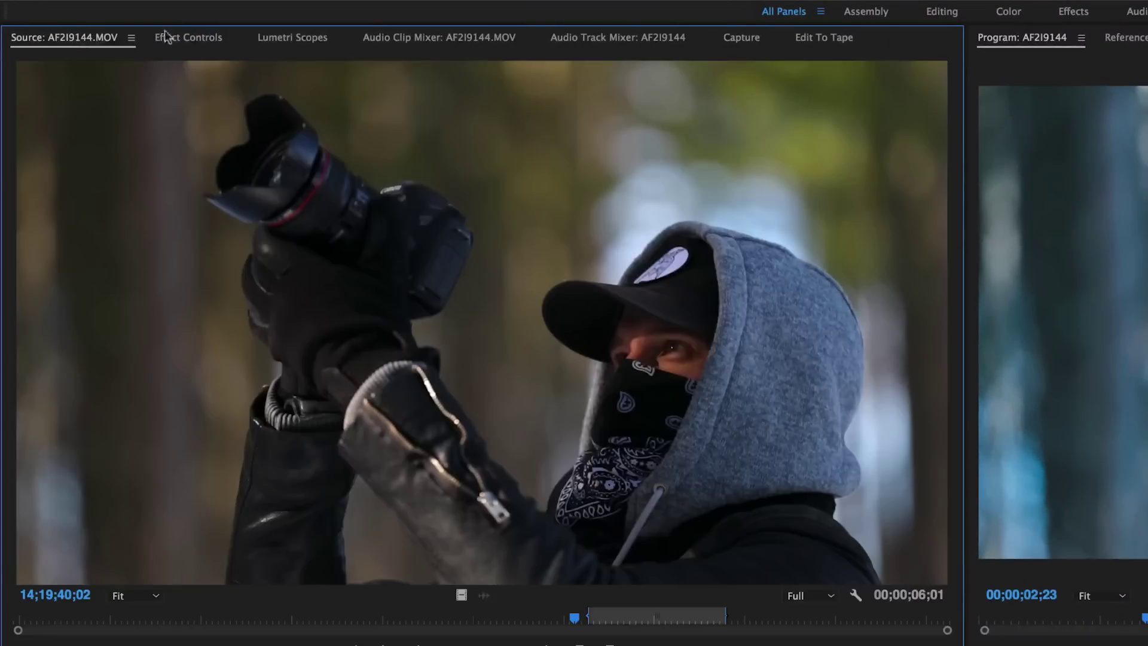
{"action": "left_click", "coordinate": [177, 39]}
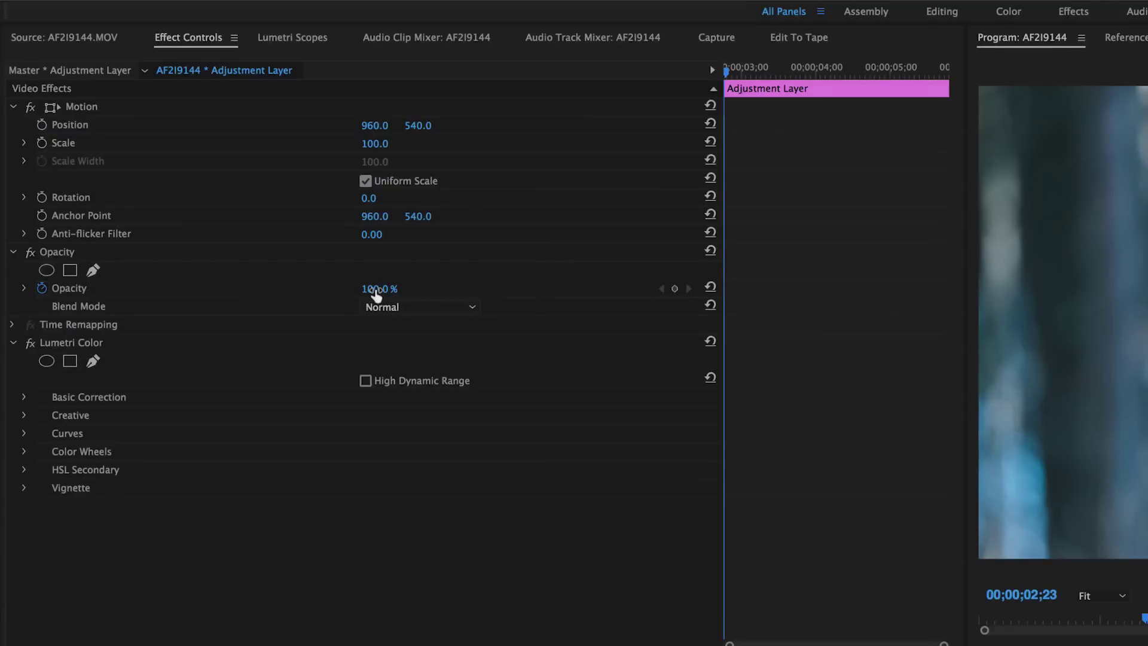
{"action": "left_click_drag", "start_coordinate": [376, 293], "coordinate": [316, 293]}
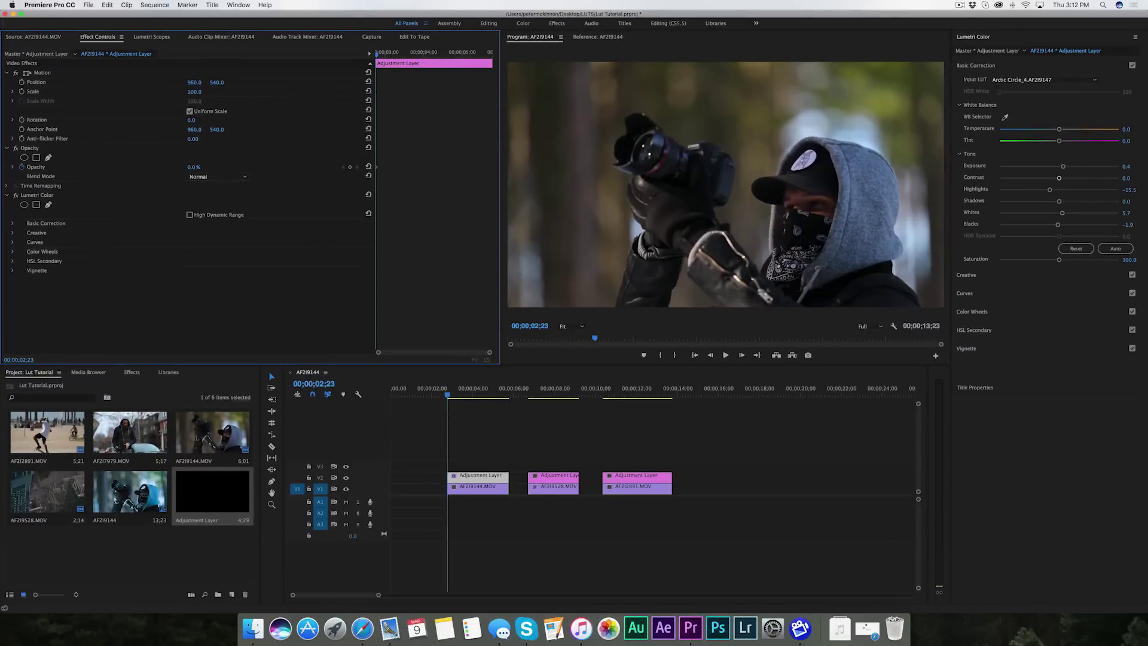
{"action": "left_click_drag", "start_coordinate": [194, 166], "coordinate": [209, 167]}
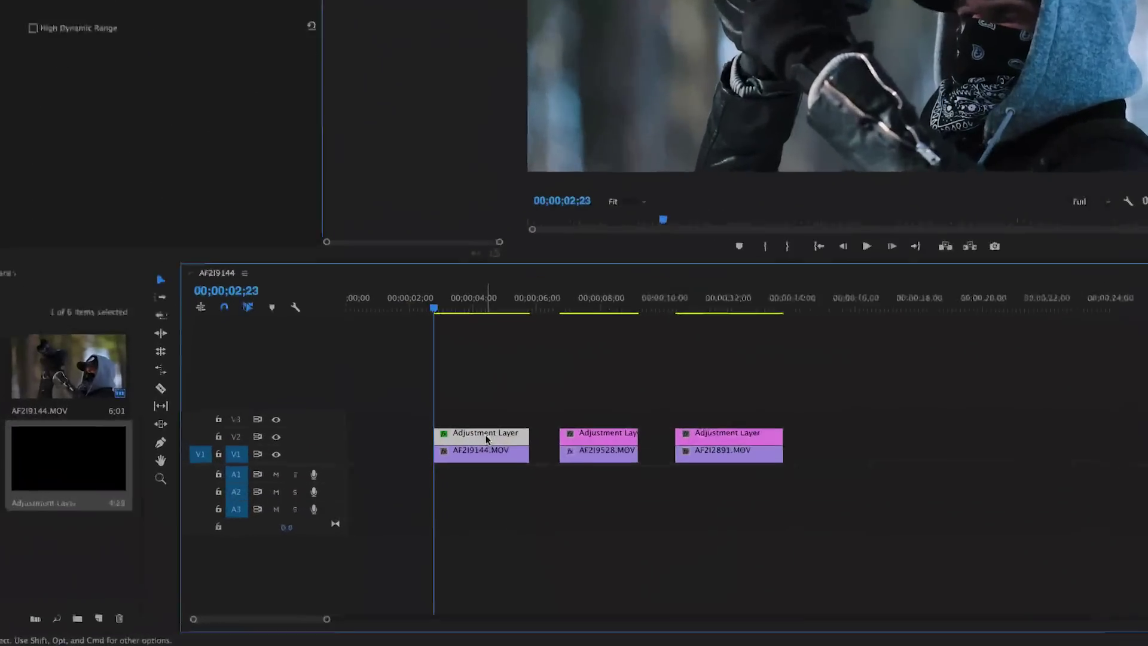
{"action": "right_click", "coordinate": [482, 477]}
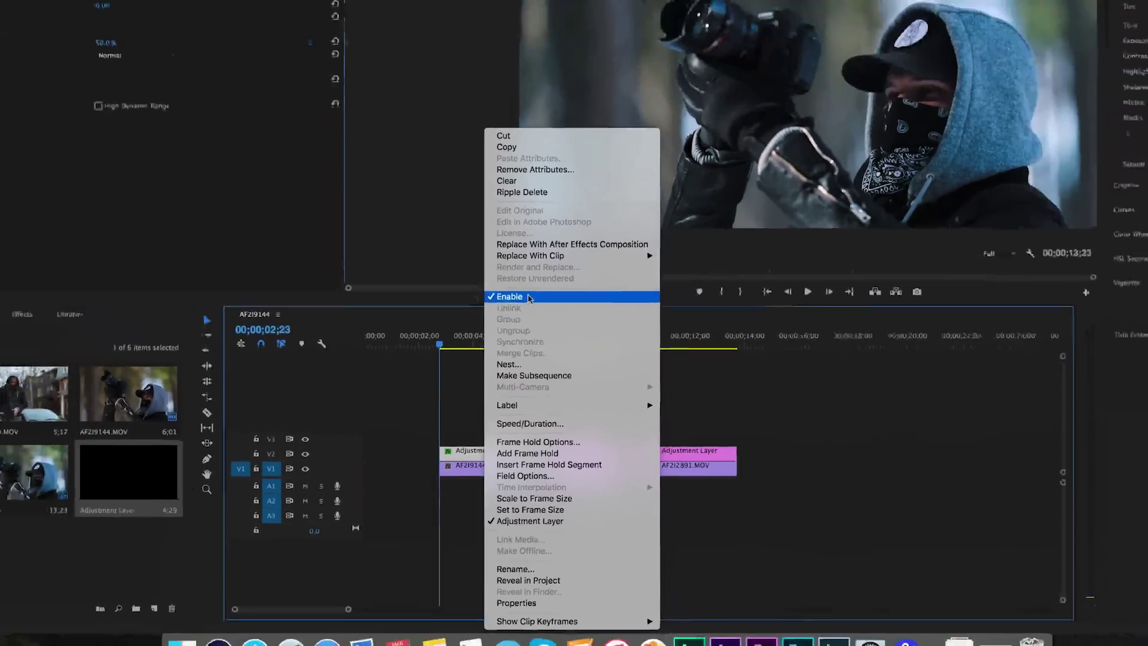
{"action": "left_click", "coordinate": [534, 225]}
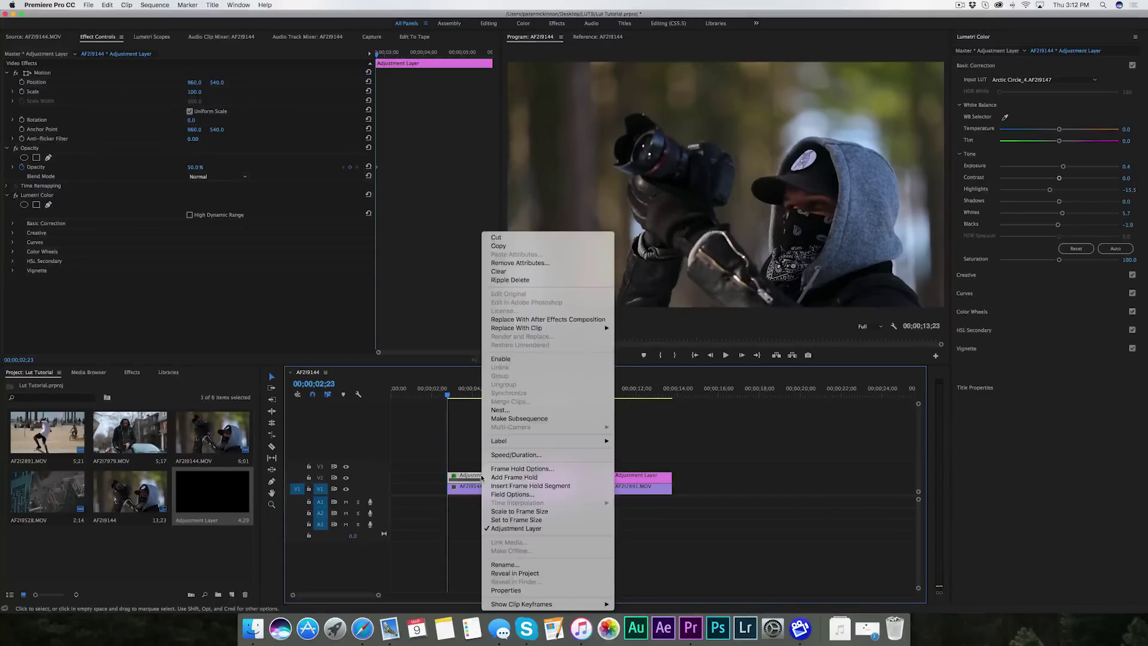
{"action": "left_click", "coordinate": [519, 361]}
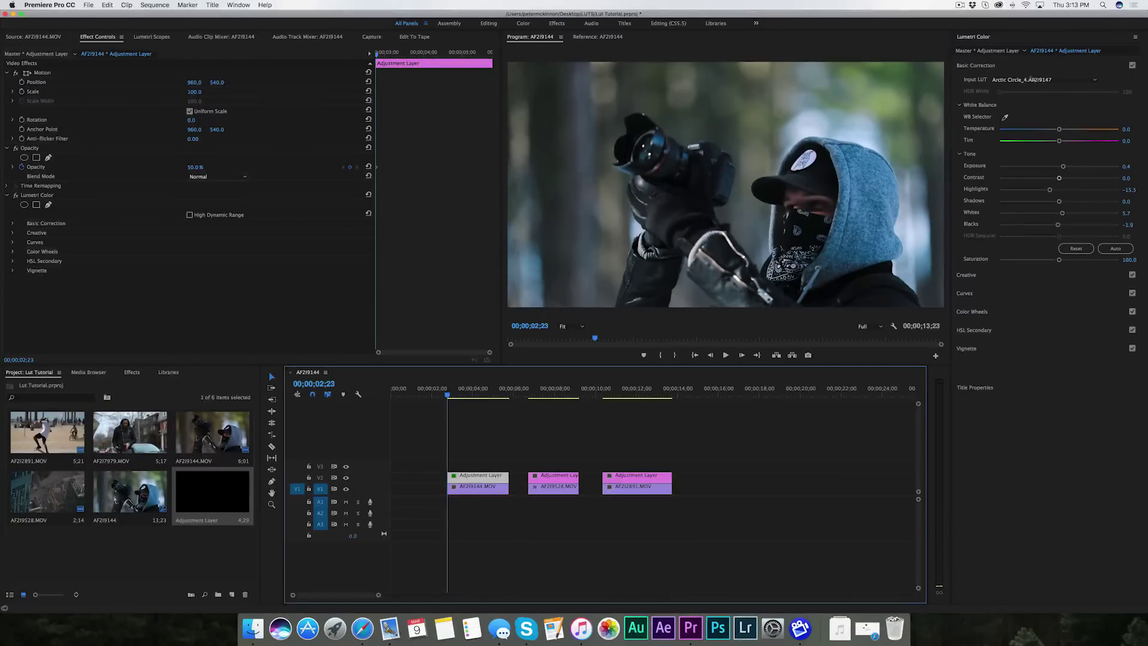
- Load the Black Eye .cube file as the adjustment layer's Input LUT
{"action": "left_click", "coordinate": [1042, 79]}
{"action": "left_click", "coordinate": [1028, 87]}
{"action": "left_click", "coordinate": [1038, 80]}
{"action": "left_click", "coordinate": [1025, 105]}
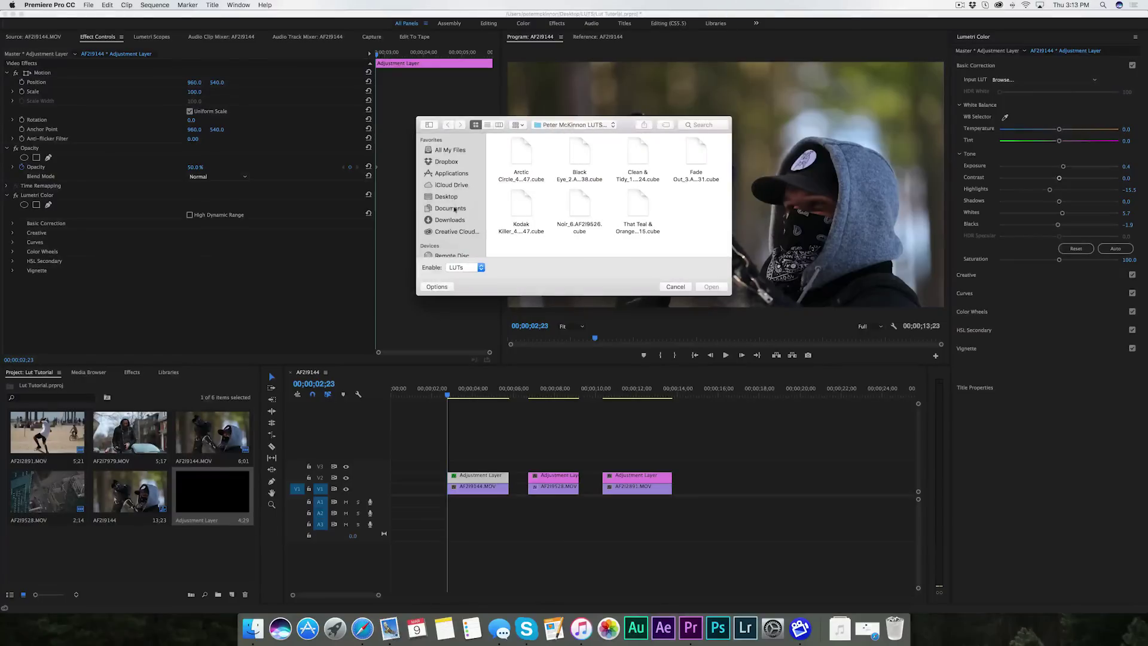
{"action": "left_click", "coordinate": [584, 168]}
{"action": "left_click", "coordinate": [711, 287]}
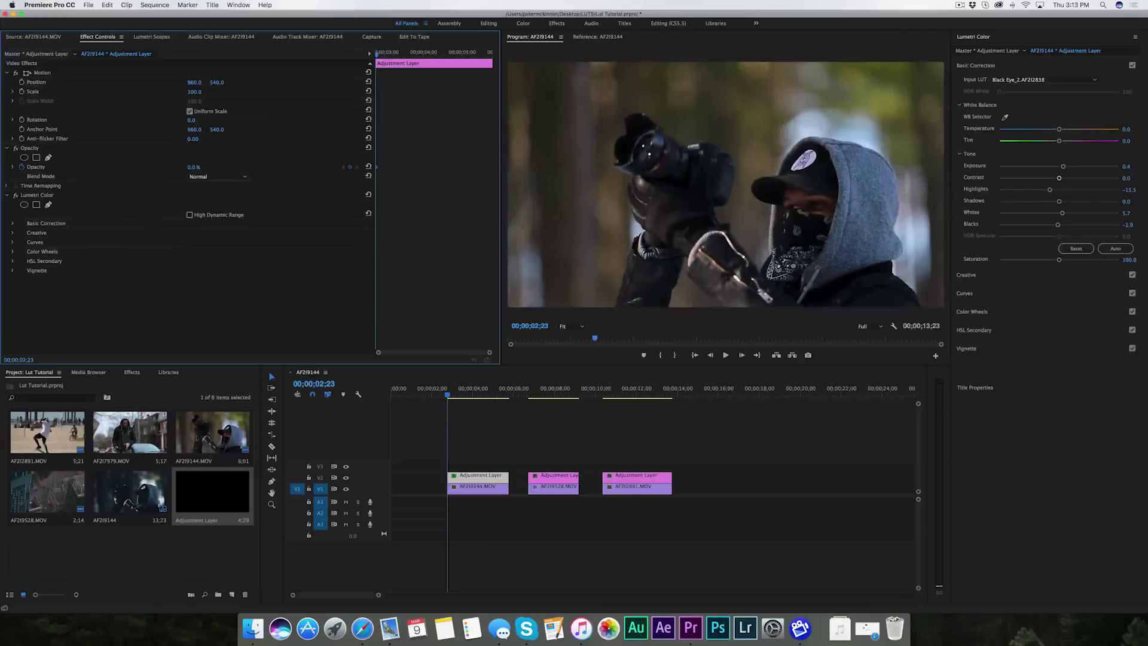
- Raise the Black Eye grade's opacity and exposure slightly, then play back the clip
{"action": "left_click_drag", "start_coordinate": [195, 167], "coordinate": [204, 166]}
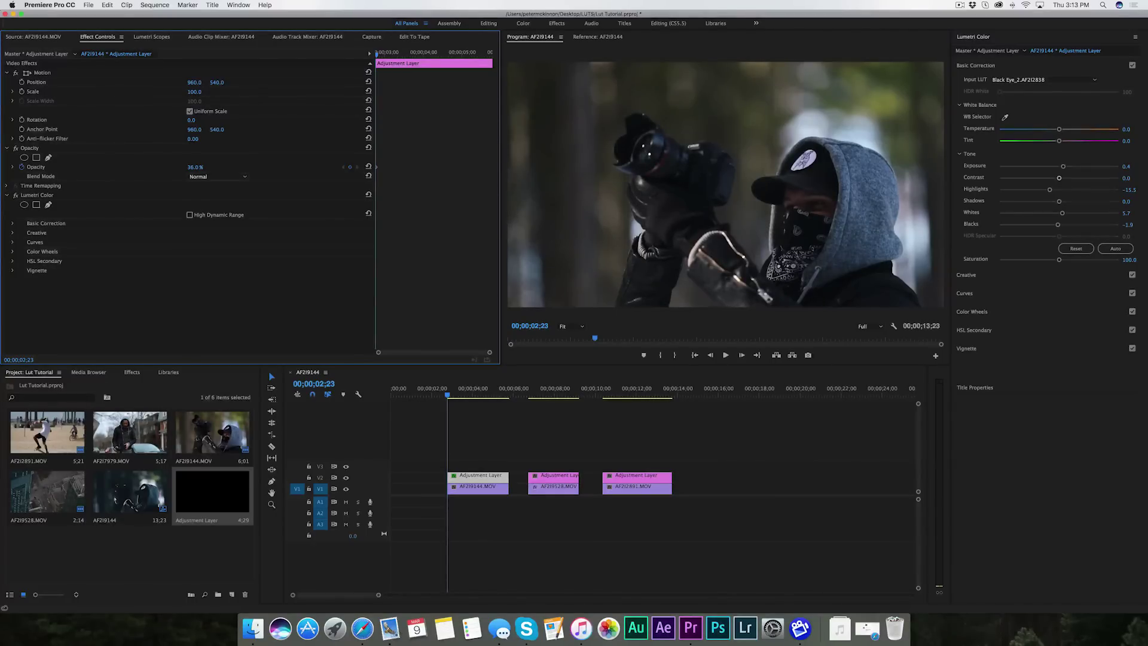
{"action": "left_click_drag", "start_coordinate": [1063, 166], "coordinate": [1065, 168]}
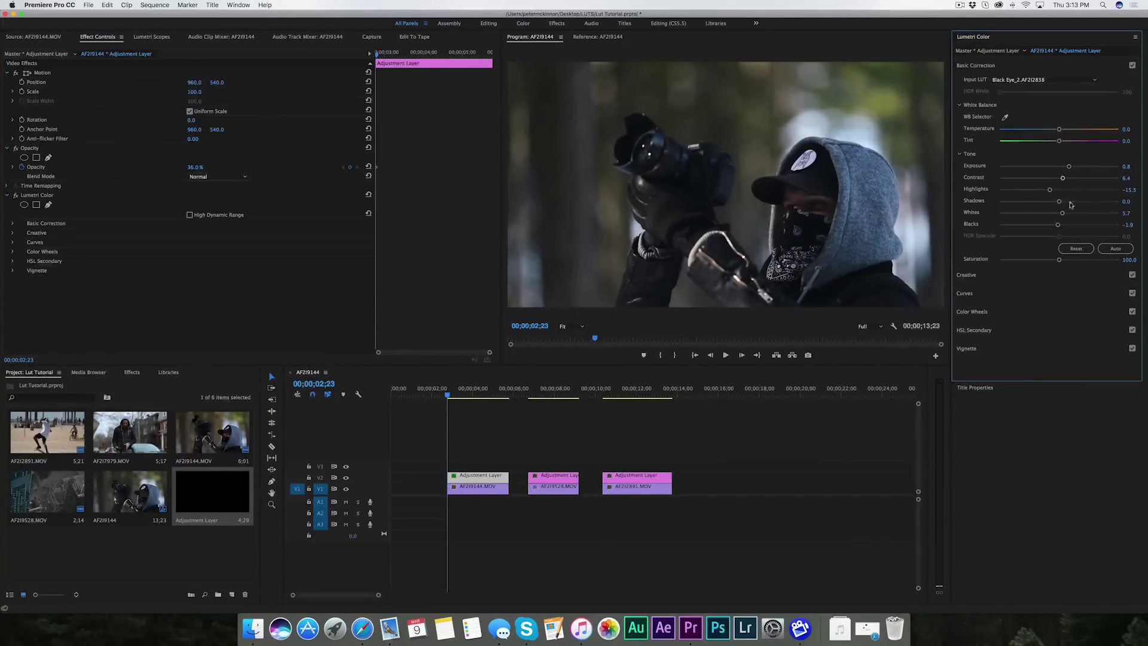
{"action": "key", "text": "space"}
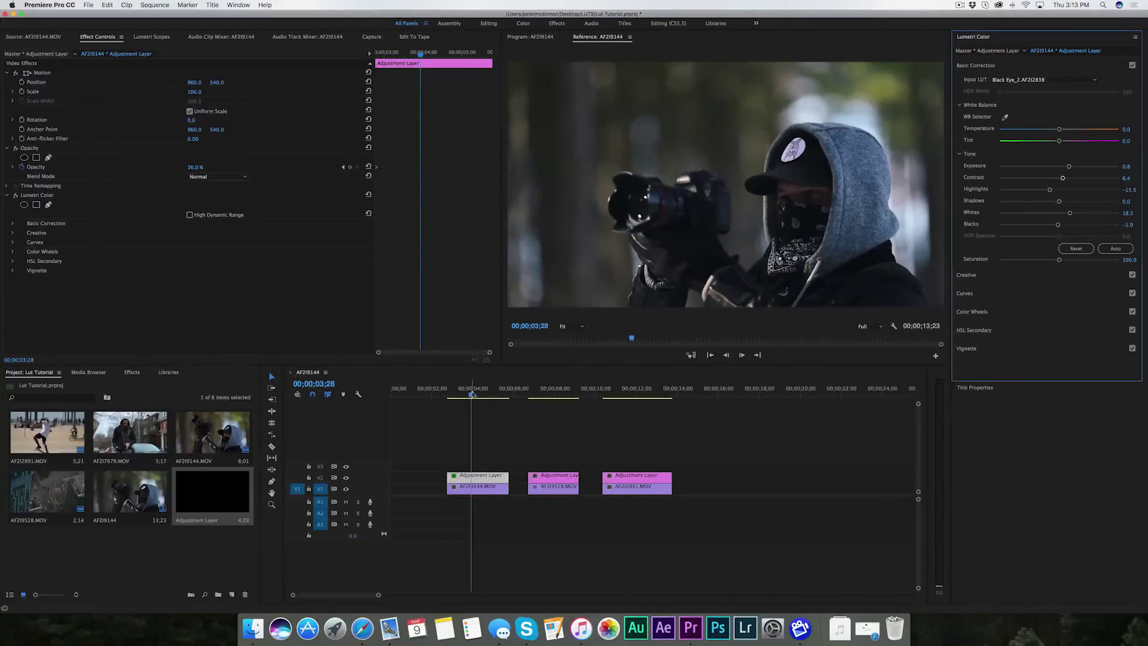
{"action": "left_click", "coordinate": [522, 381]}
- Reset opacity to 100% and set the Input LUT back to None
{"action": "left_click_drag", "start_coordinate": [203, 168], "coordinate": [199, 168]}
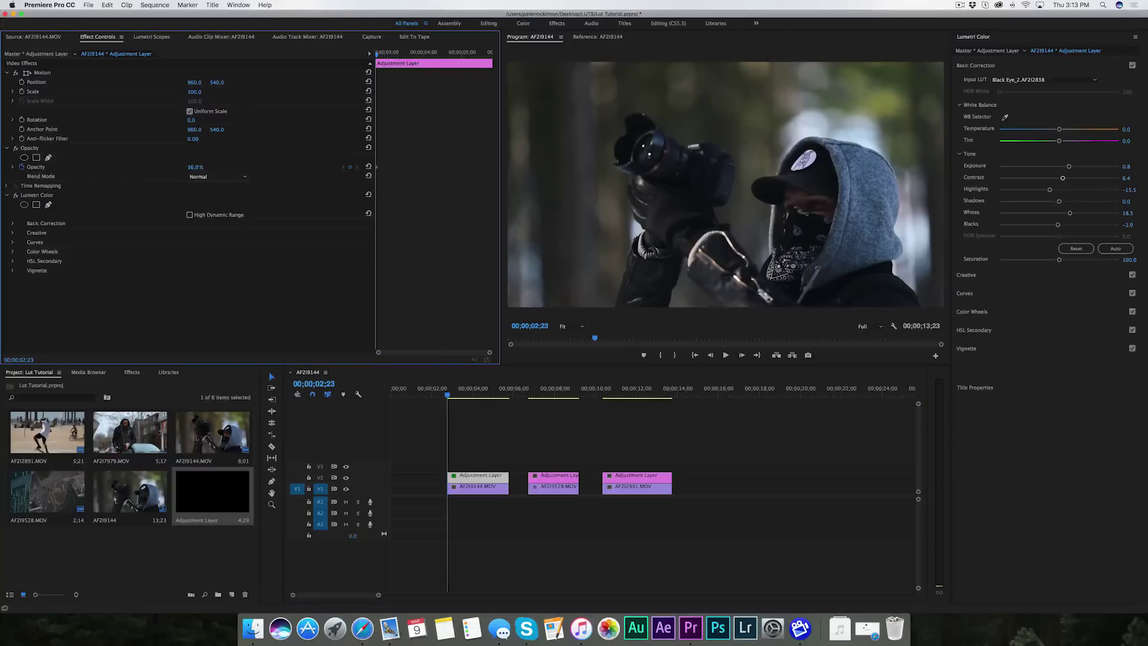
{"action": "left_click", "coordinate": [1043, 80]}
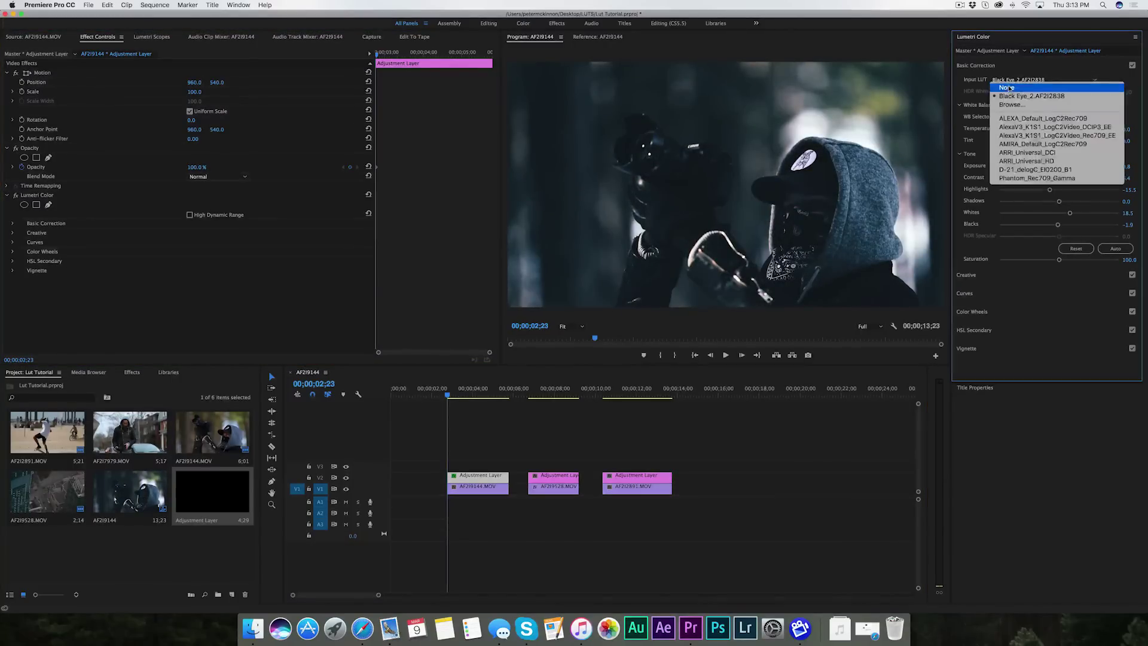
{"action": "left_click", "coordinate": [1007, 88]}
{"action": "left_click", "coordinate": [1043, 79]}
{"action": "left_click", "coordinate": [1008, 104]}
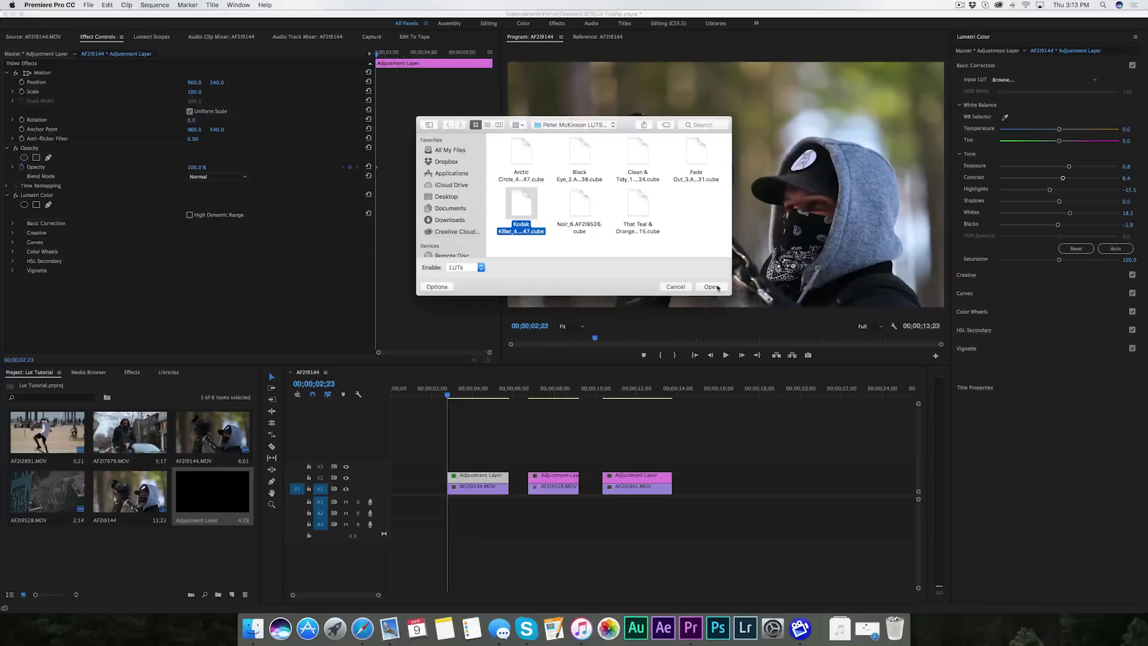
- Load the Kodak Killer_4 .cube file as the Input LUT at 100% opacity
{"action": "left_click", "coordinate": [714, 284]}
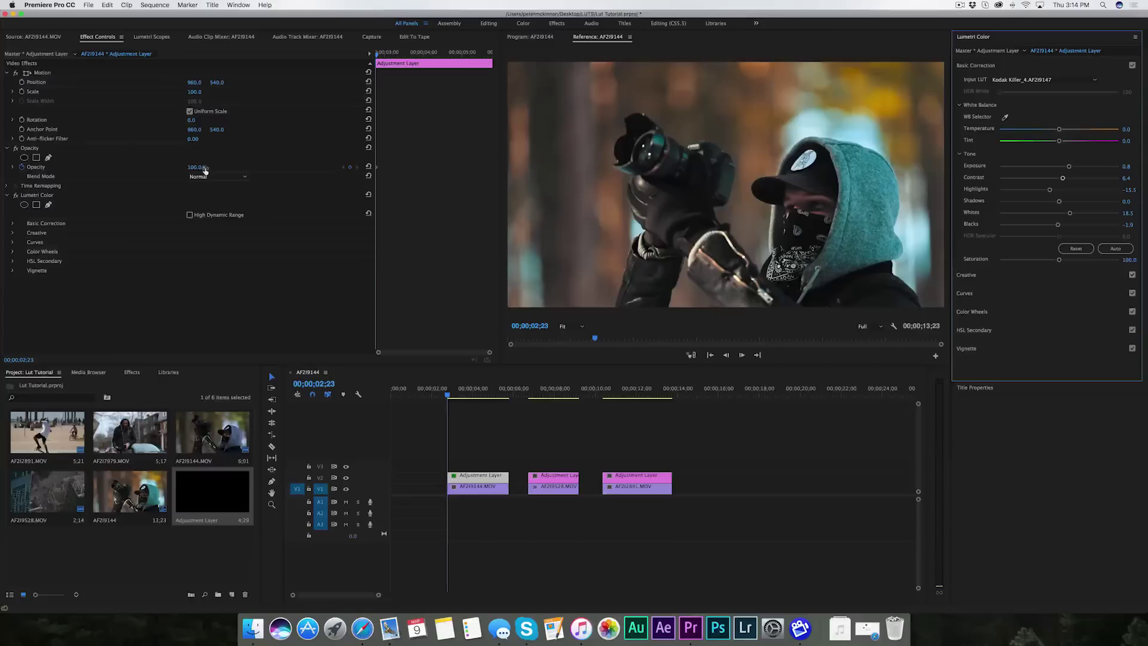
- Scrub the Kodak Killer grade's opacity to 0%, preview playback, then raise it to 44%
{"action": "left_click_drag", "start_coordinate": [200, 170], "coordinate": [160, 169]}
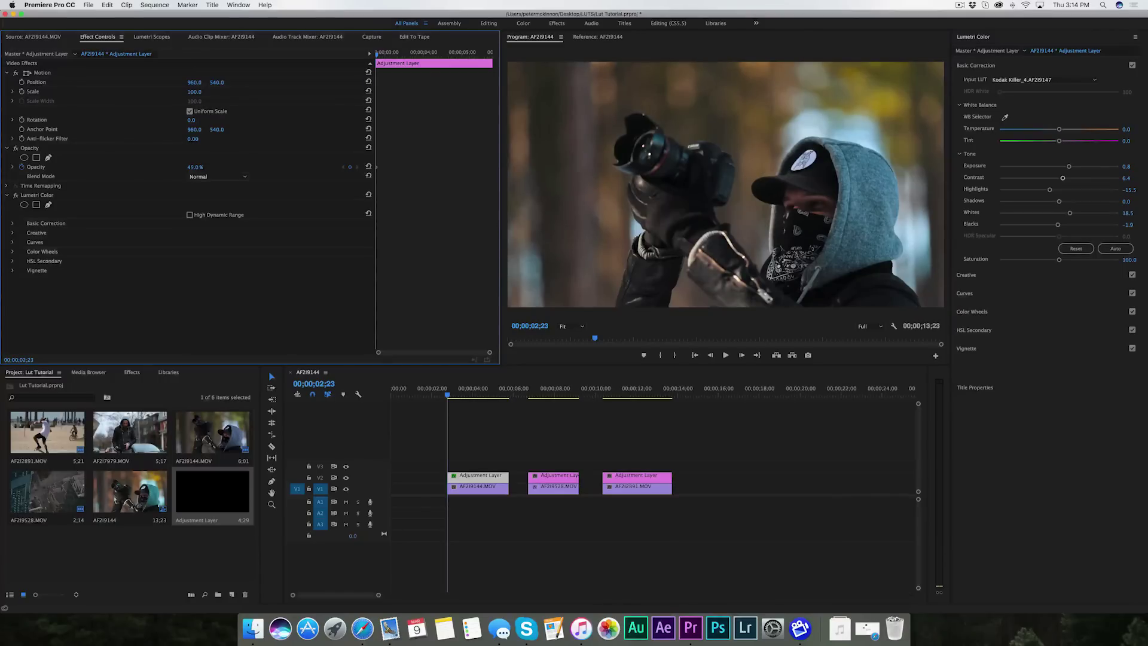
{"action": "key", "text": "space"}
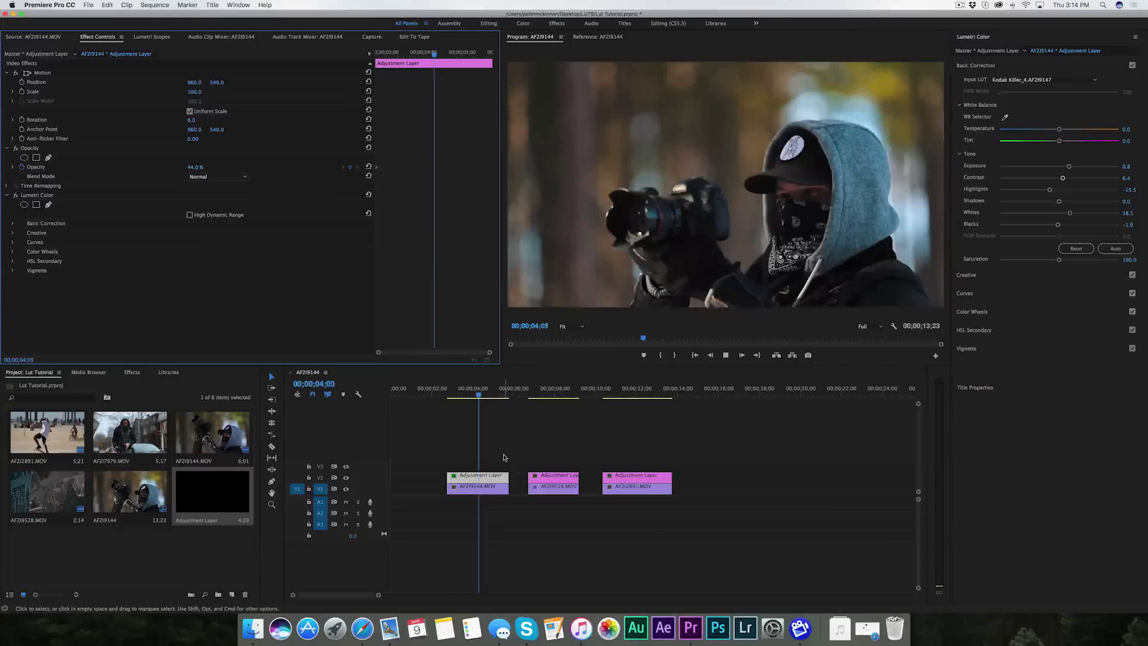
{"action": "key", "text": "space"}
{"action": "mouse_move", "coordinate": [193, 169]}
{"action": "left_mouse_down"}
{"action": "mouse_move", "coordinate": [227, 169]}
{"action": "mouse_move", "coordinate": [207, 169]}
{"action": "left_mouse_up"}
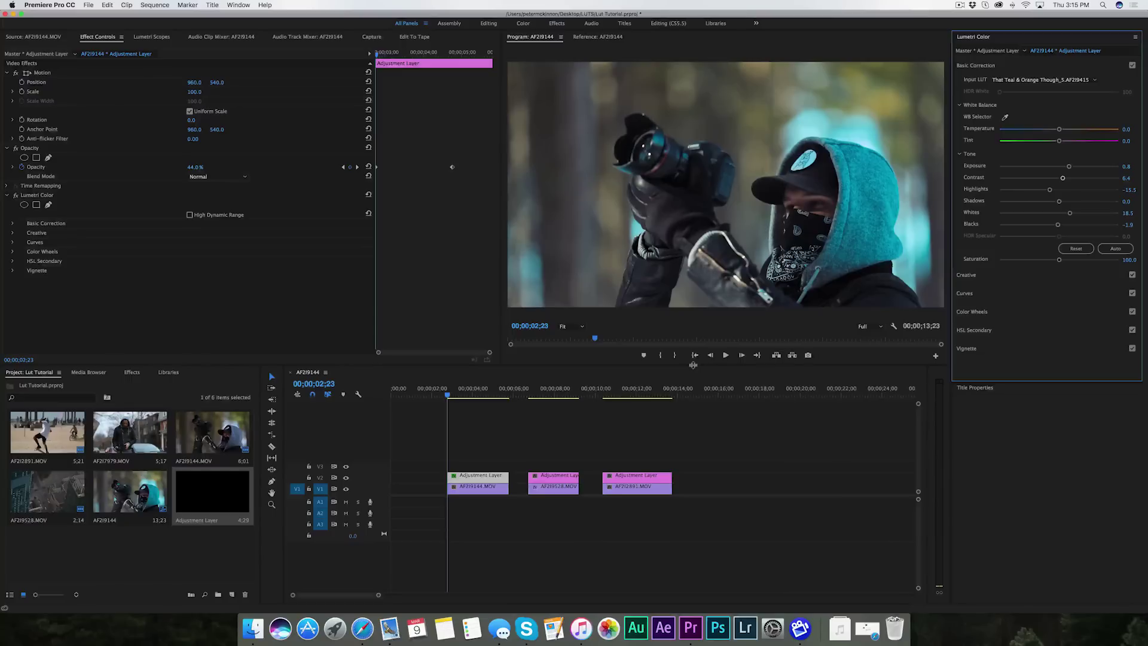
- Set opacity to 100, lower it to 48%, and warm the Temperature slider
{"action": "left_click", "coordinate": [194, 168]}
{"action": "type", "text": "100"}
{"action": "key", "text": "Return"}
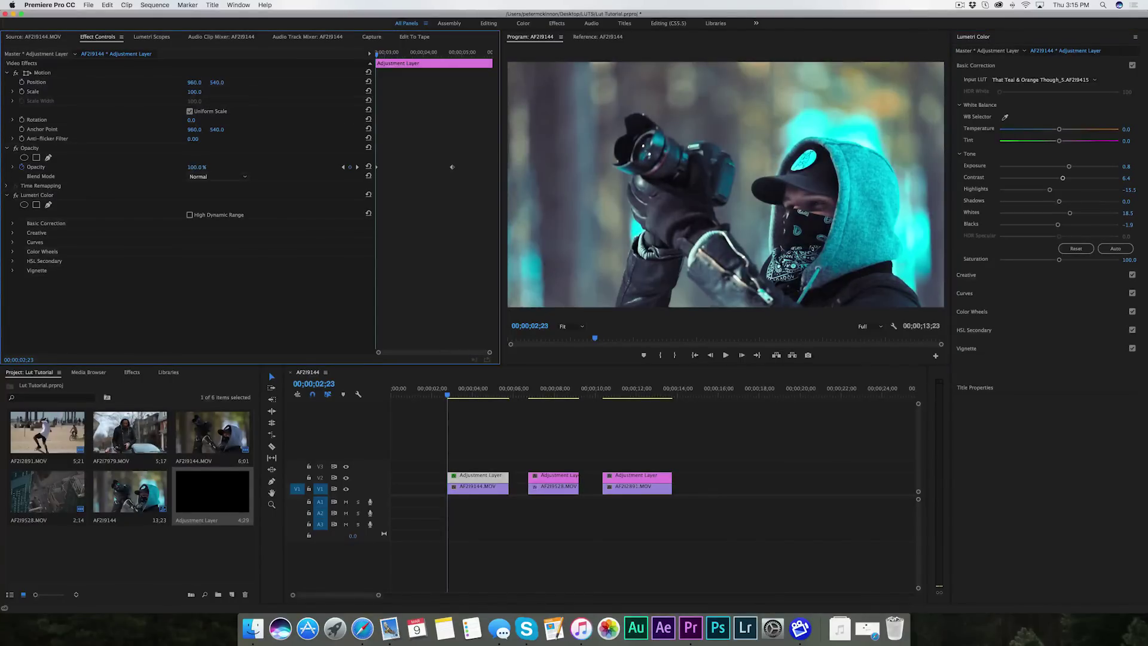
{"action": "left_click_drag", "start_coordinate": [194, 167], "coordinate": [172, 167]}
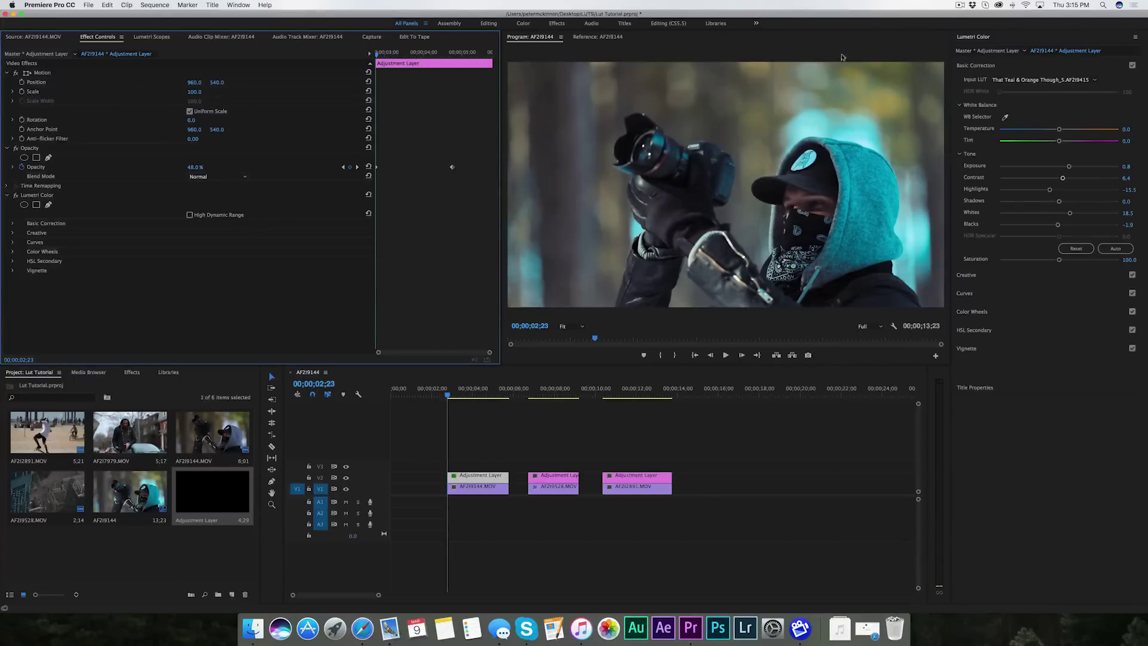
{"action": "left_click_drag", "start_coordinate": [1059, 129], "coordinate": [1066, 129]}
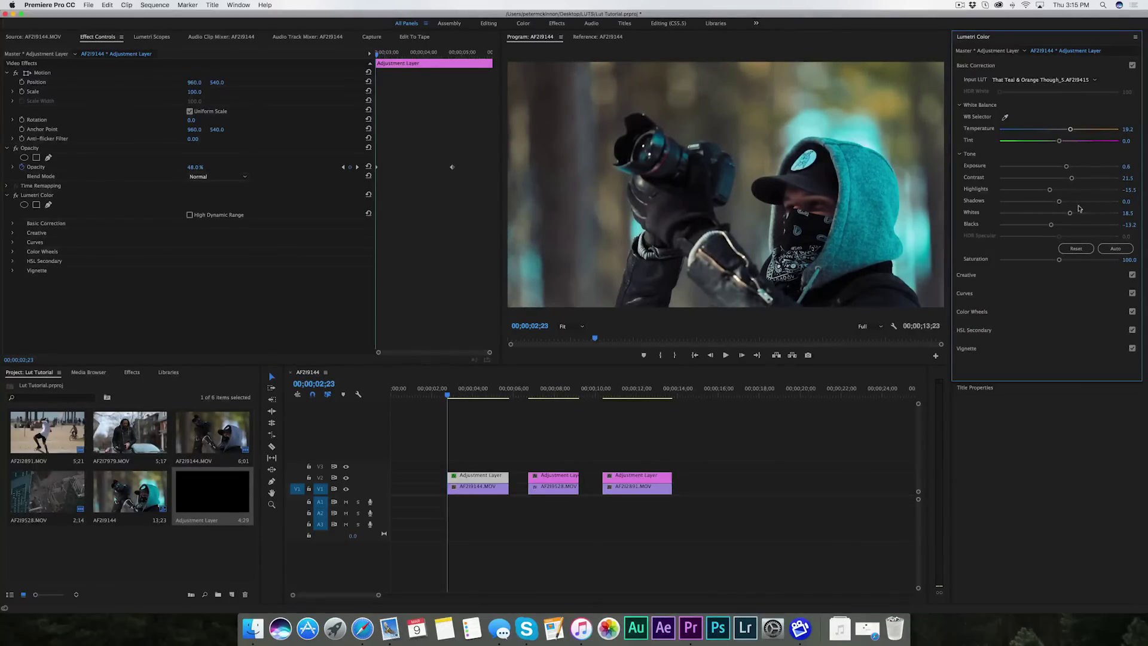
- Play back the graded first clip, then move the playhead onto the aerial city clip
{"action": "key", "text": "space"}
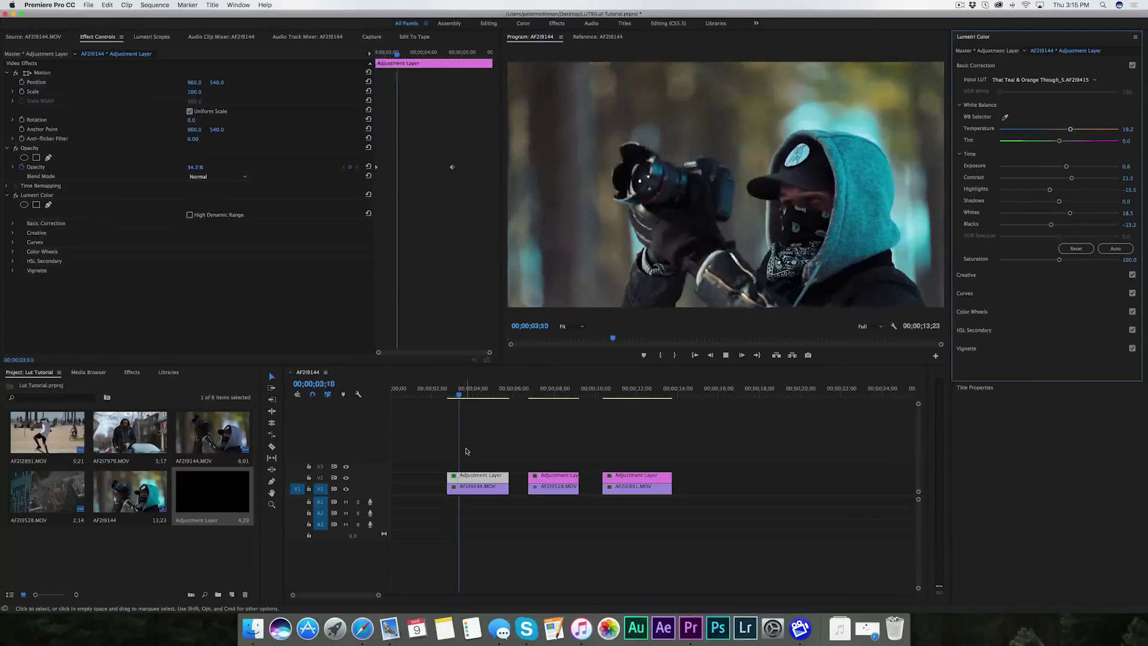
{"action": "left_click", "coordinate": [478, 443]}
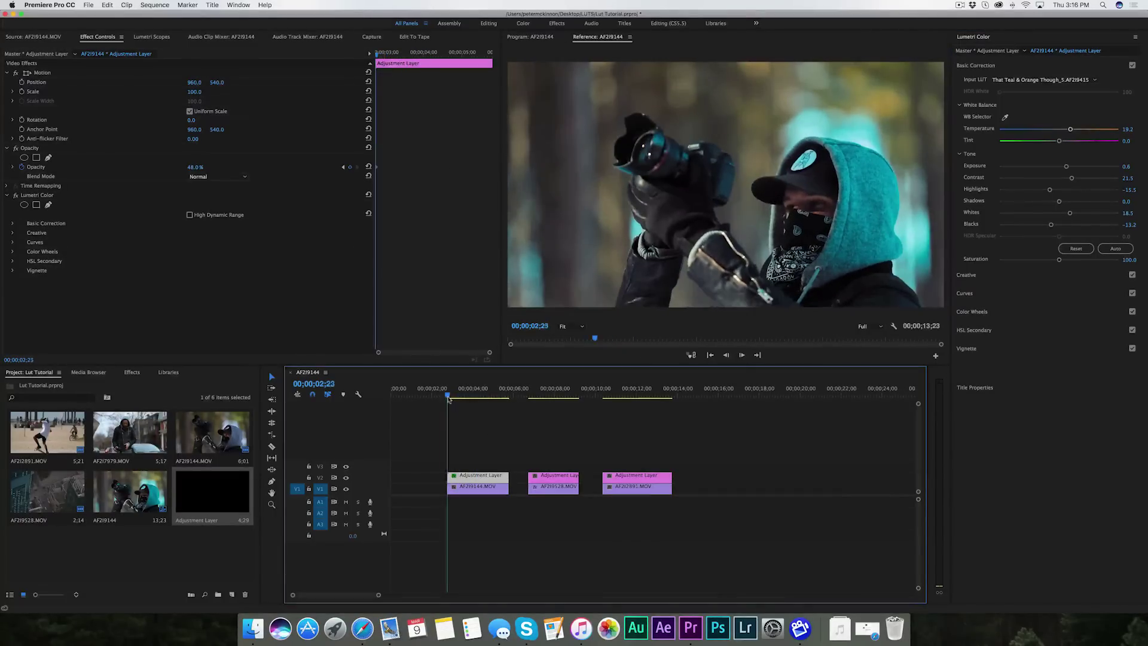
{"action": "left_click", "coordinate": [535, 389]}
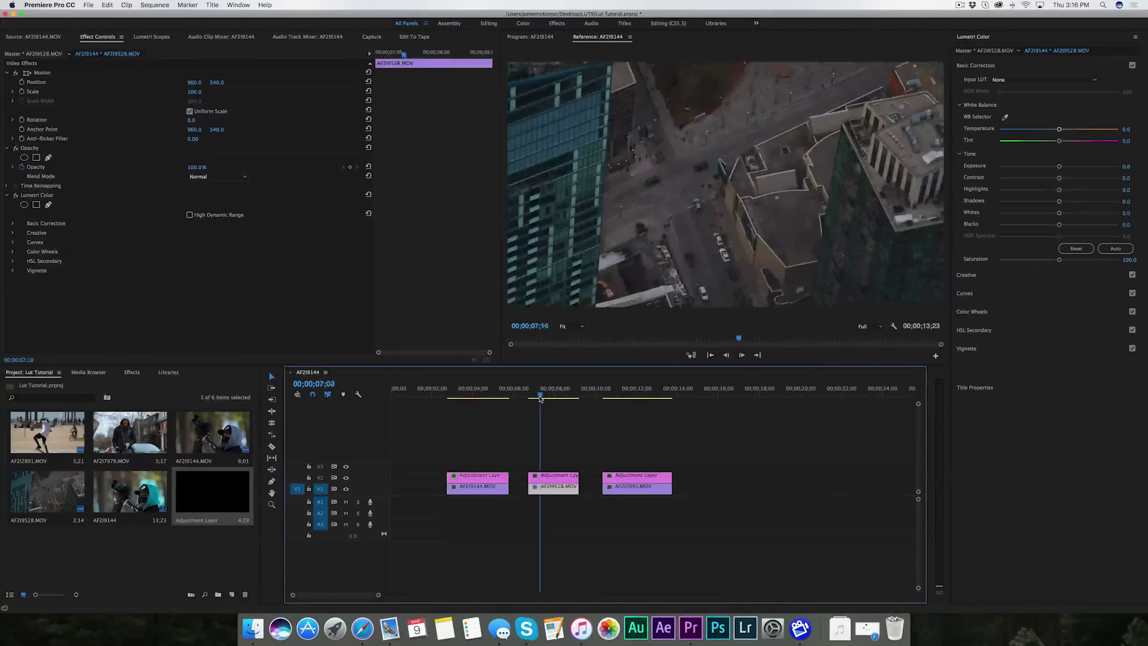
- Load the Kodak Killer .cube as the Input LUT on the aerial clip's adjustment layer
{"action": "left_click", "coordinate": [549, 479]}
{"action": "left_click", "coordinate": [1043, 80]}
{"action": "left_click", "coordinate": [713, 307]}
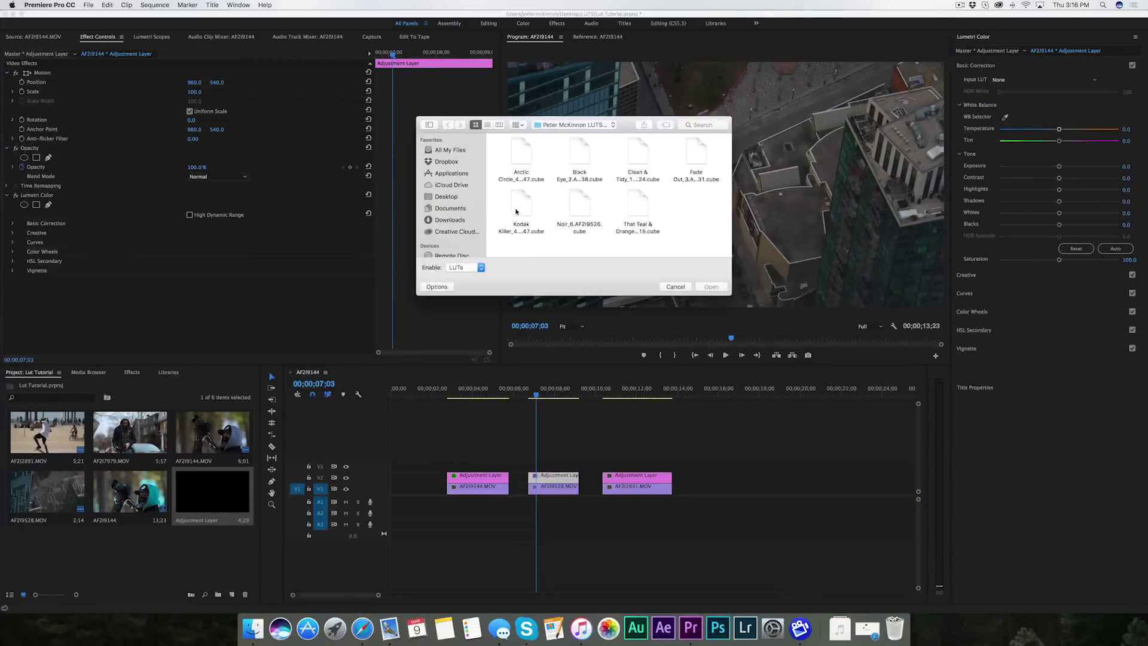
{"action": "left_click", "coordinate": [516, 211]}
{"action": "left_click", "coordinate": [710, 287]}
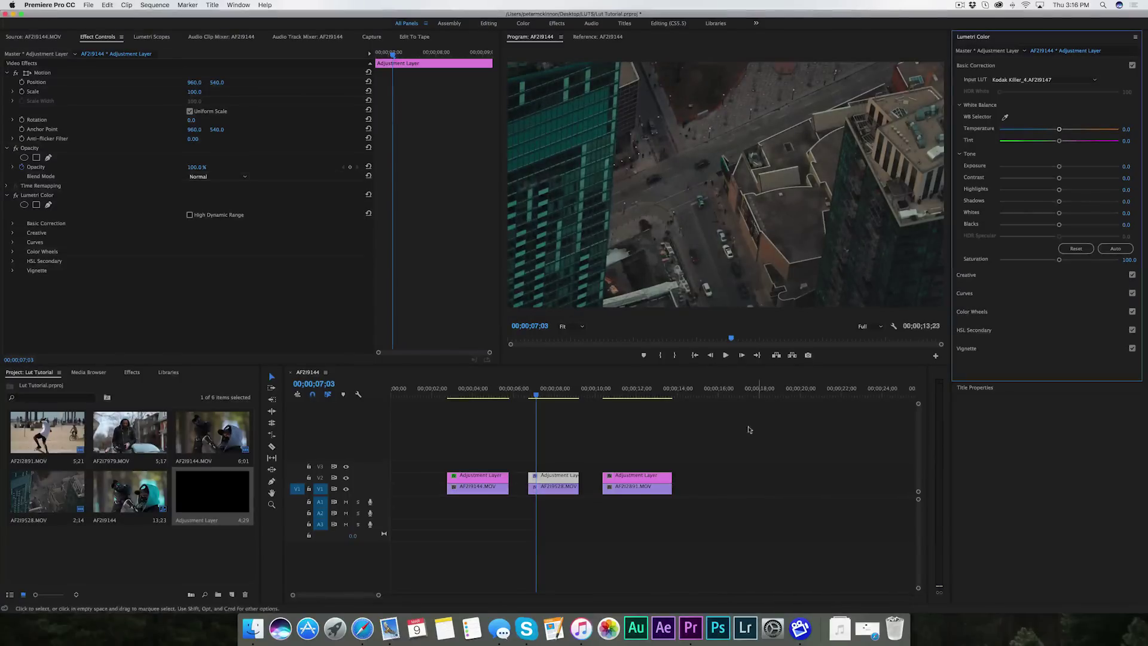
- Raise Exposure from 0.2 to 0.3, play it back, and move the playhead to the skater clip
{"action": "left_click_drag", "start_coordinate": [1061, 169], "coordinate": [1063, 168]}
{"action": "key", "text": "space"}
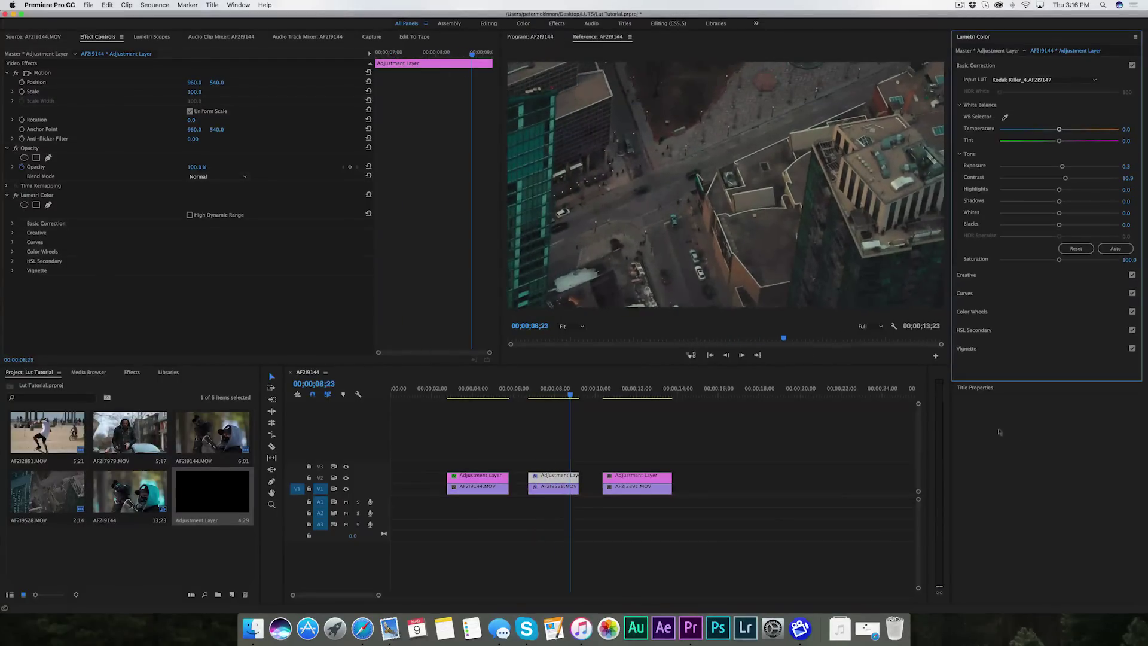
{"action": "left_click", "coordinate": [625, 389]}
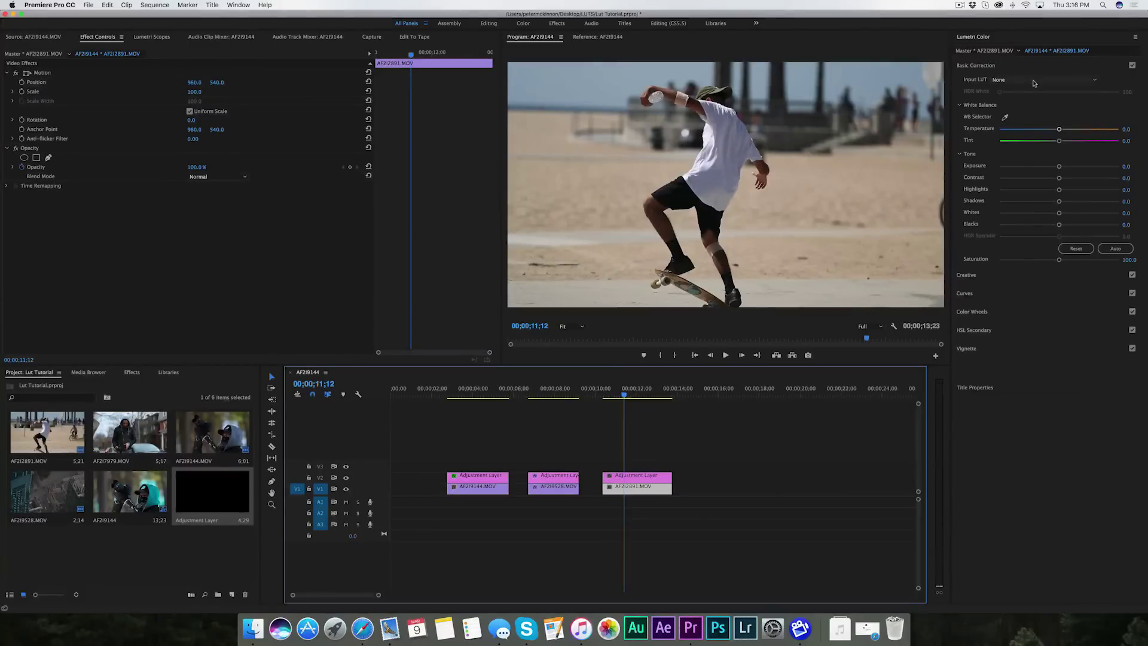
- Load the Noir_6 .cube Input LUT onto the skateboarding clip's adjustment layer
{"action": "left_click", "coordinate": [1034, 83]}
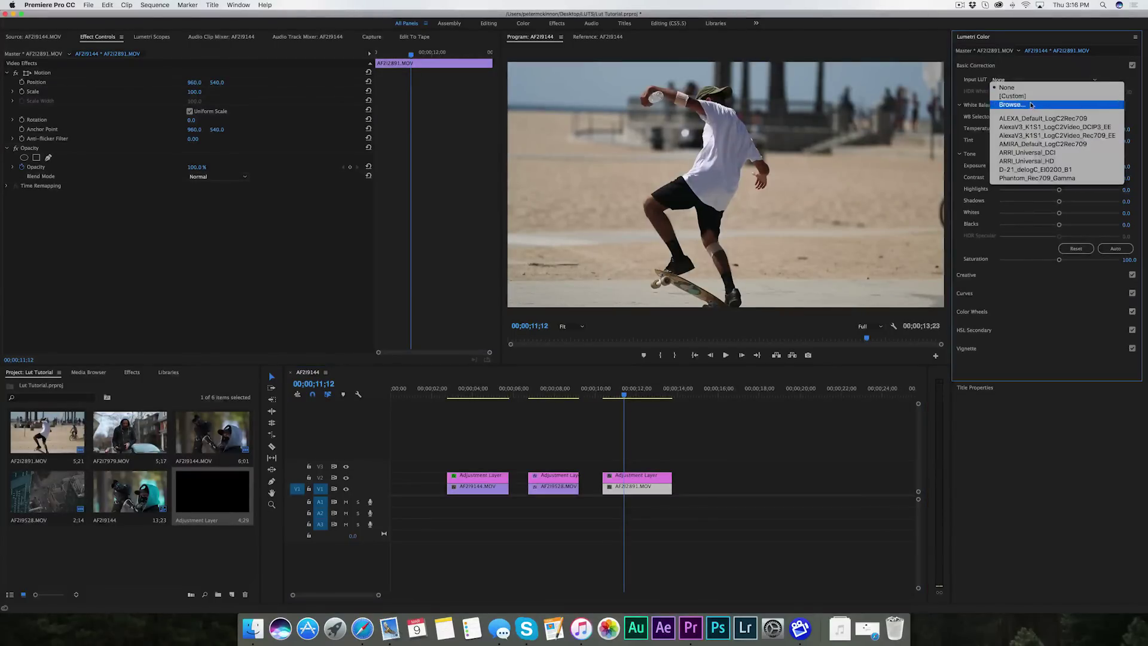
{"action": "left_click", "coordinate": [1016, 91]}
{"action": "left_click", "coordinate": [576, 209]}
{"action": "left_click", "coordinate": [710, 286]}
- Scrub and play the black-and-white skater clip, then return the playhead to the first clip
{"action": "mouse_move", "coordinate": [618, 391]}
{"action": "left_mouse_down"}
{"action": "mouse_move", "coordinate": [607, 393]}
{"action": "mouse_move", "coordinate": [621, 393]}
{"action": "left_mouse_up"}
{"action": "key", "text": "space"}
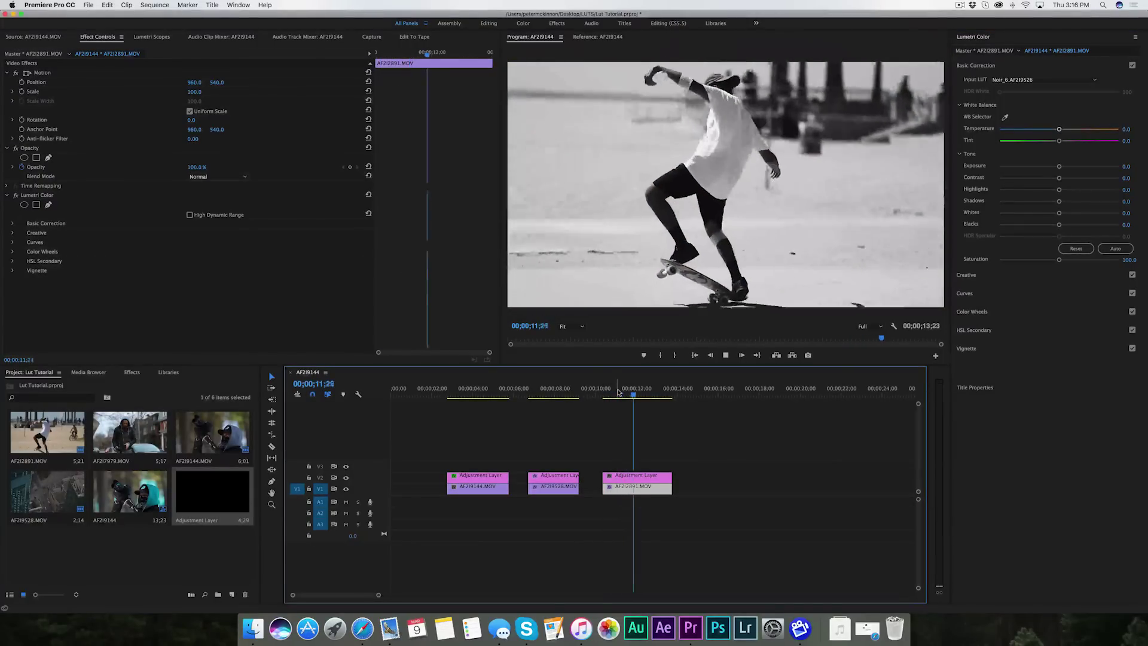
{"action": "left_click_drag", "start_coordinate": [472, 392], "coordinate": [447, 393]}
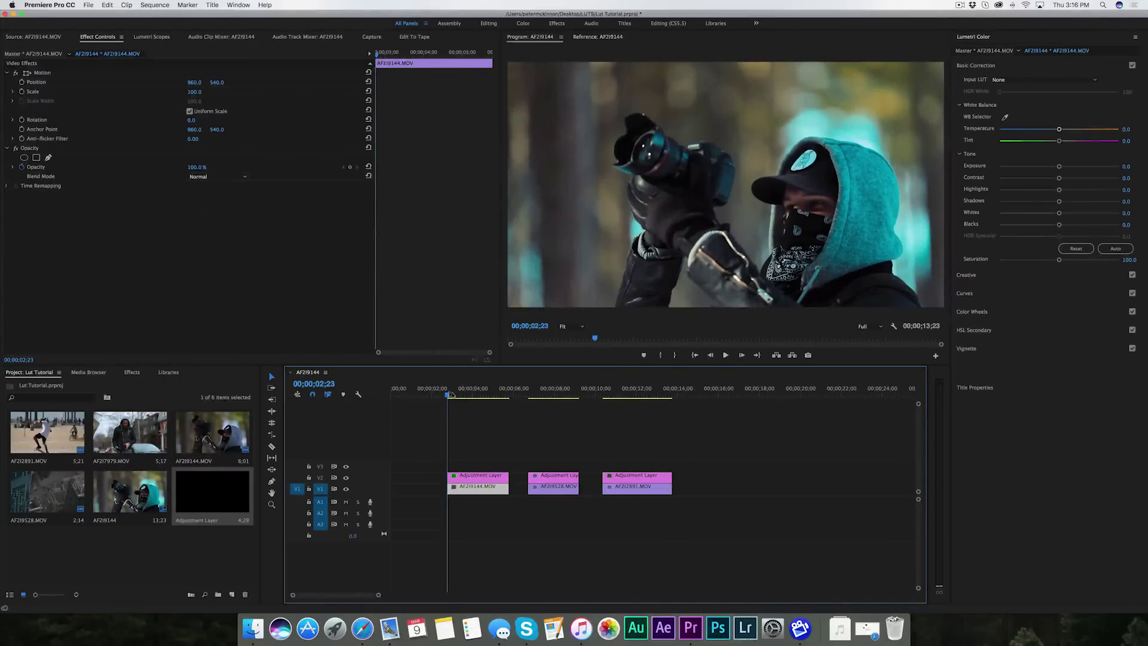
- On the first adjustment layer, clear the teal-and-orange Input LUT and load Noir_6 instead
{"action": "left_click", "coordinate": [482, 476]}
{"action": "left_click", "coordinate": [1025, 80]}
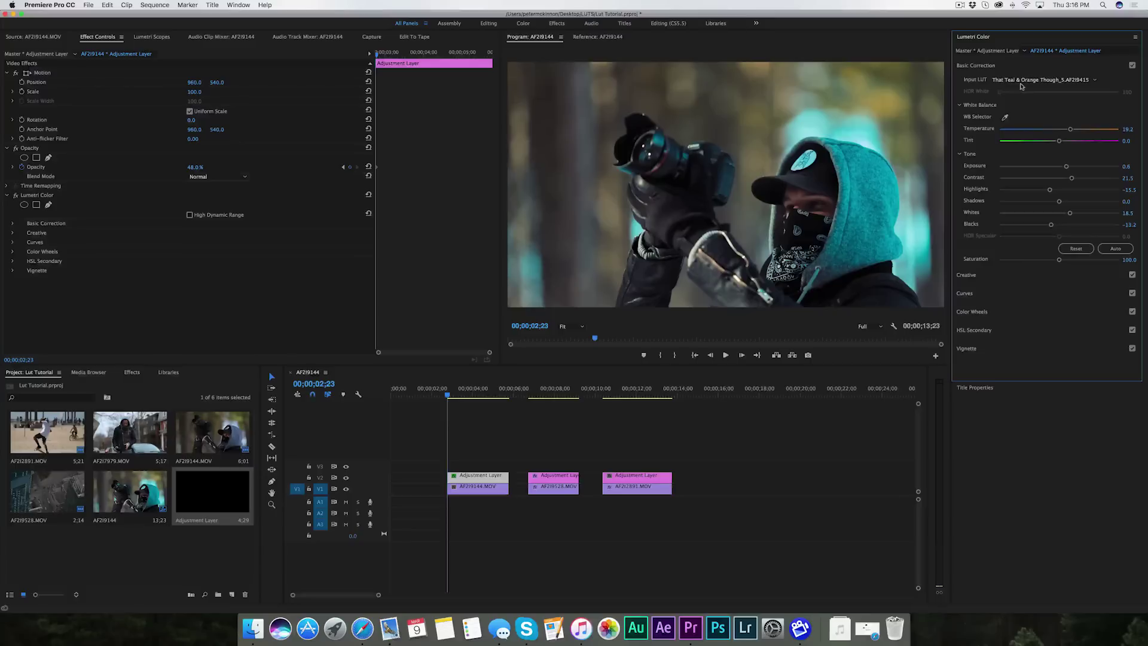
{"action": "left_click", "coordinate": [1011, 87]}
{"action": "left_click", "coordinate": [1027, 84]}
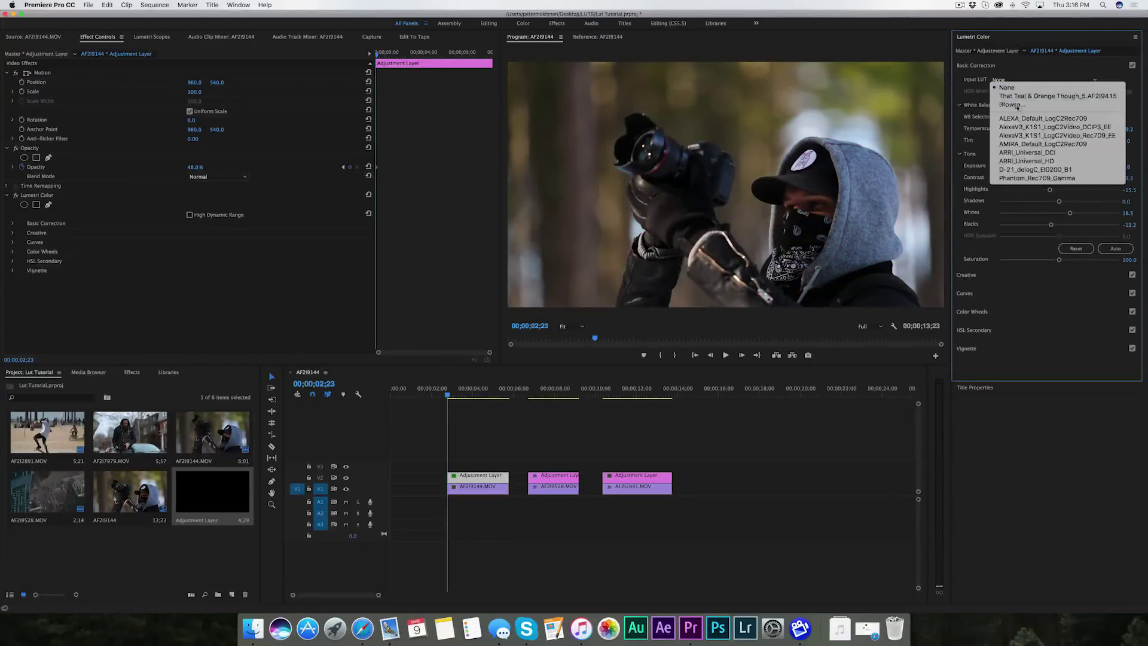
{"action": "left_click", "coordinate": [1012, 105]}
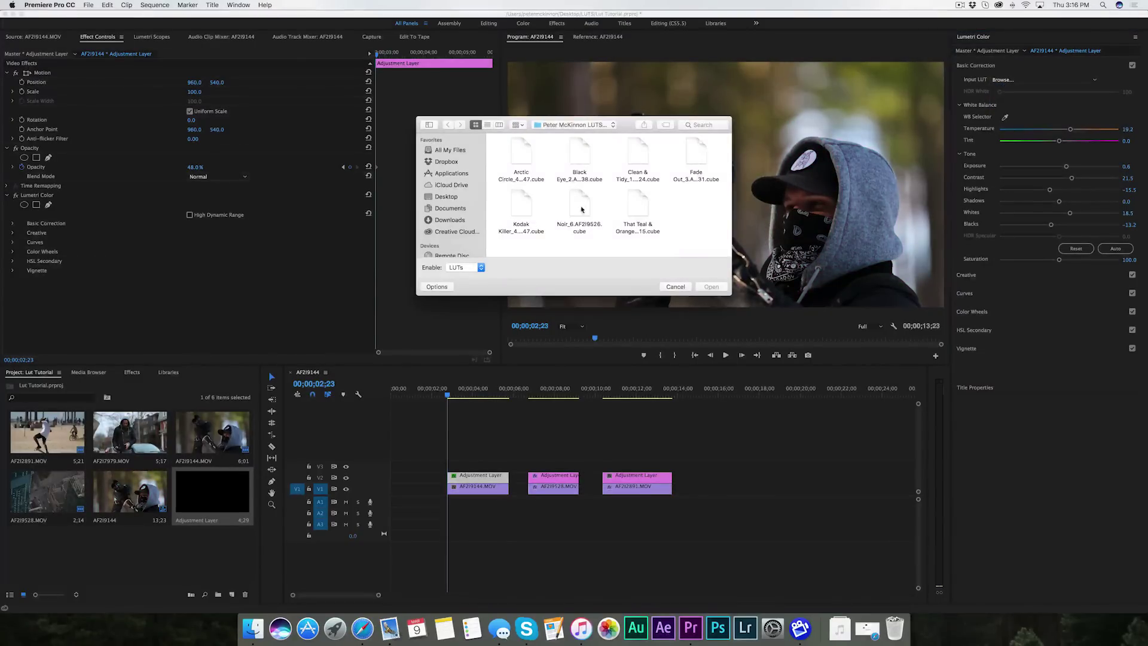
{"action": "left_click", "coordinate": [719, 288]}
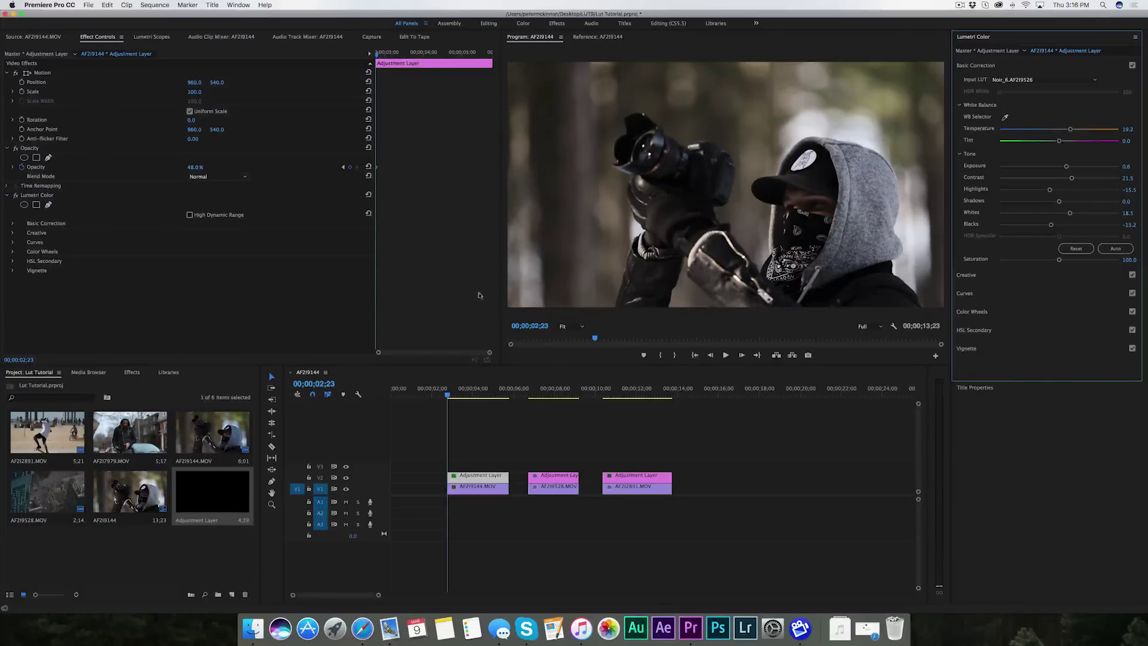
- Restore the layer's opacity to 100% and play the Noir-graded first clip, stopping at 02;23
{"action": "left_click", "coordinate": [190, 165]}
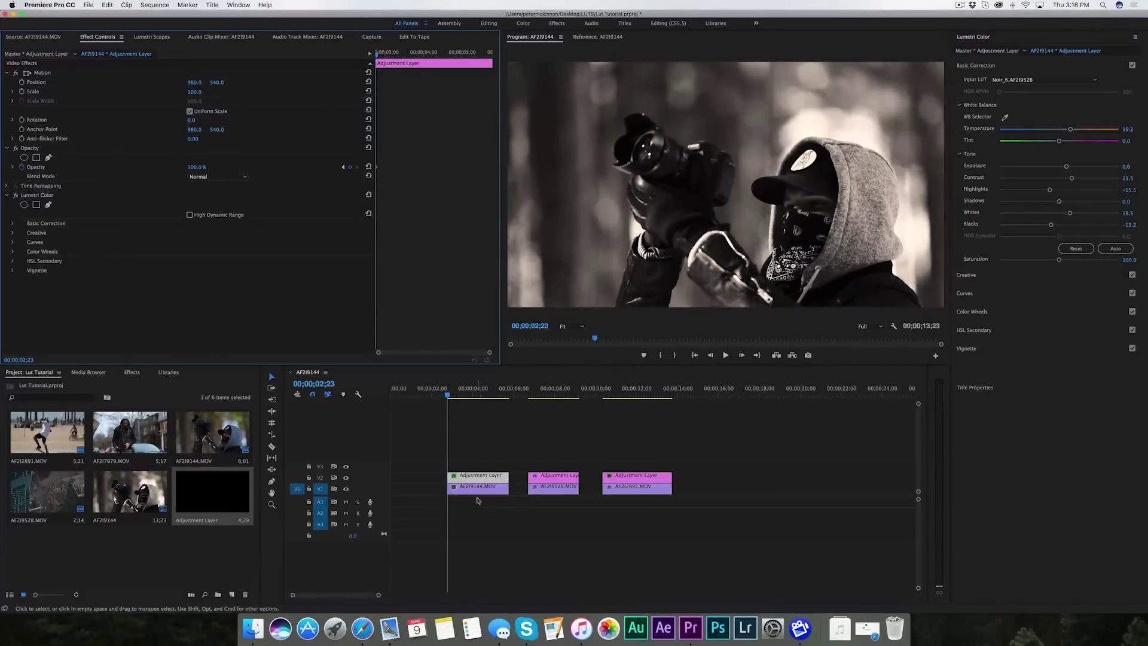
{"action": "key", "text": "space"}
{"action": "left_click", "coordinate": [447, 396]}
{"action": "key", "text": "Left"}
{"action": "left_click", "coordinate": [1019, 86]}
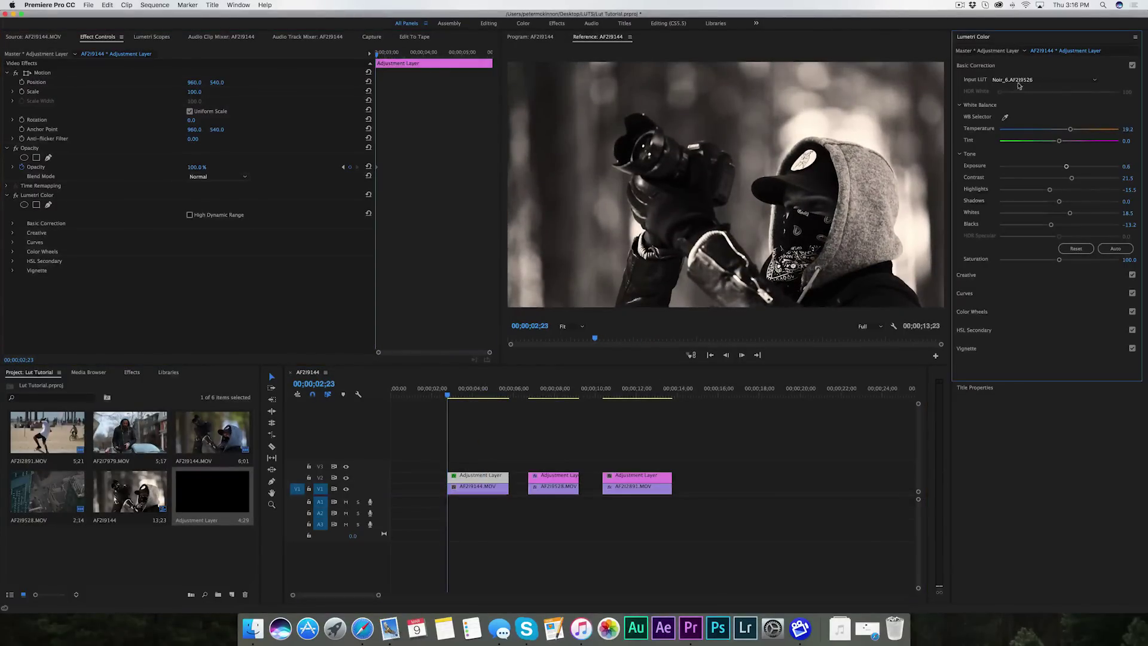
{"action": "left_click", "coordinate": [1019, 84]}
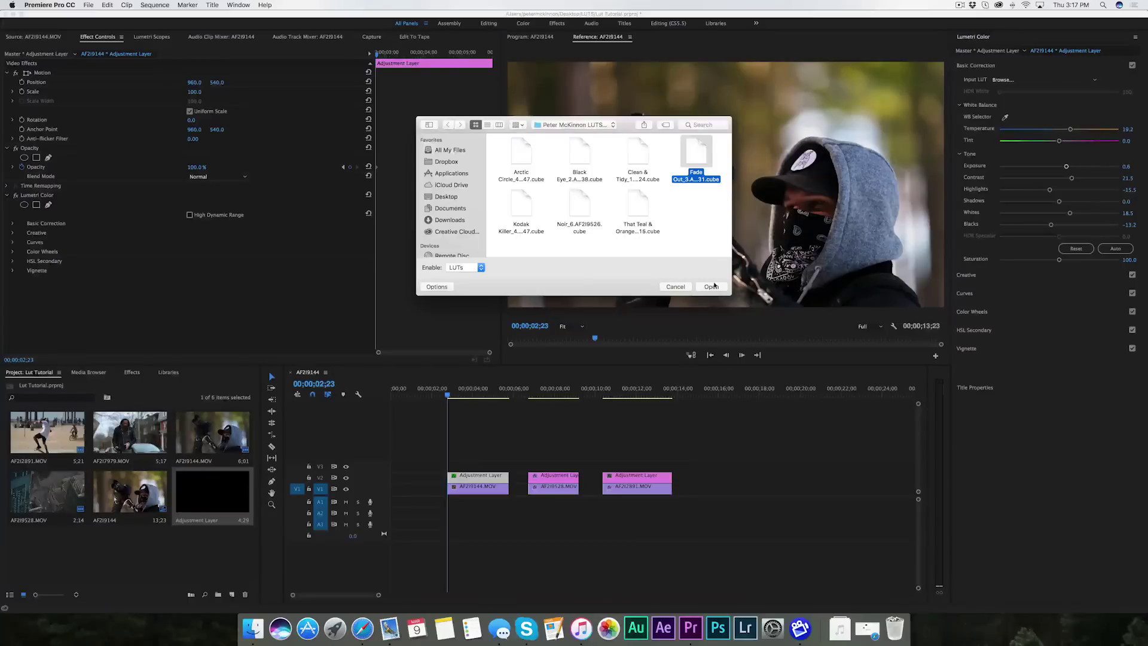
- Load Fade Out_3 .cube on the first adjustment layer, set opacity to 73%, and play it back
{"action": "left_click", "coordinate": [710, 286]}
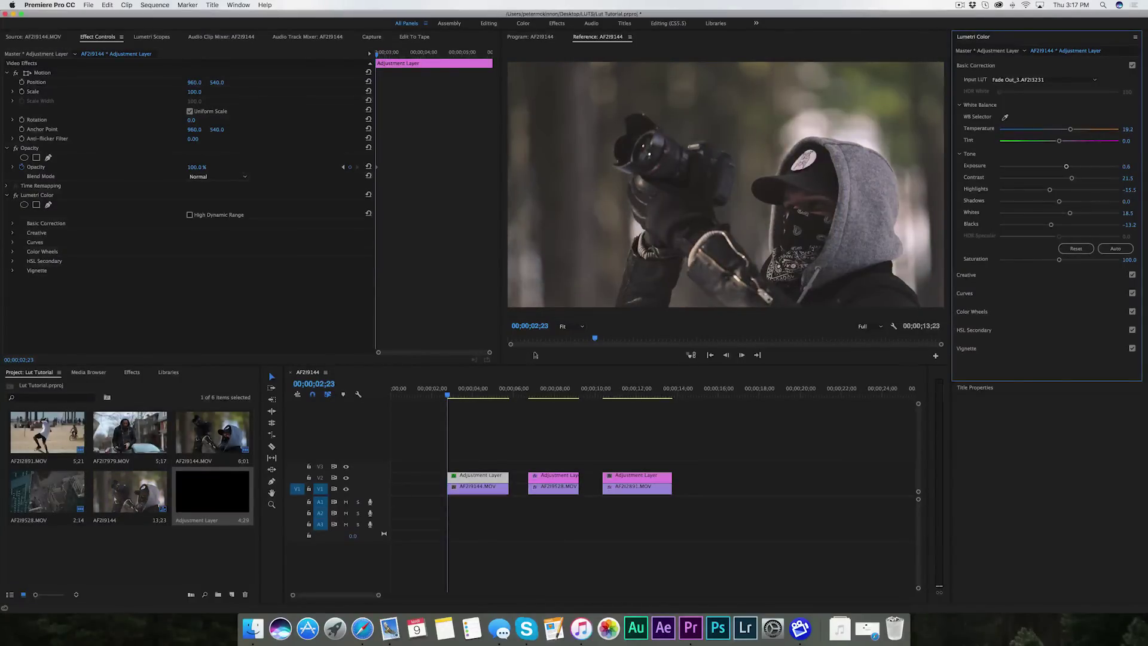
{"action": "left_click", "coordinate": [187, 168]}
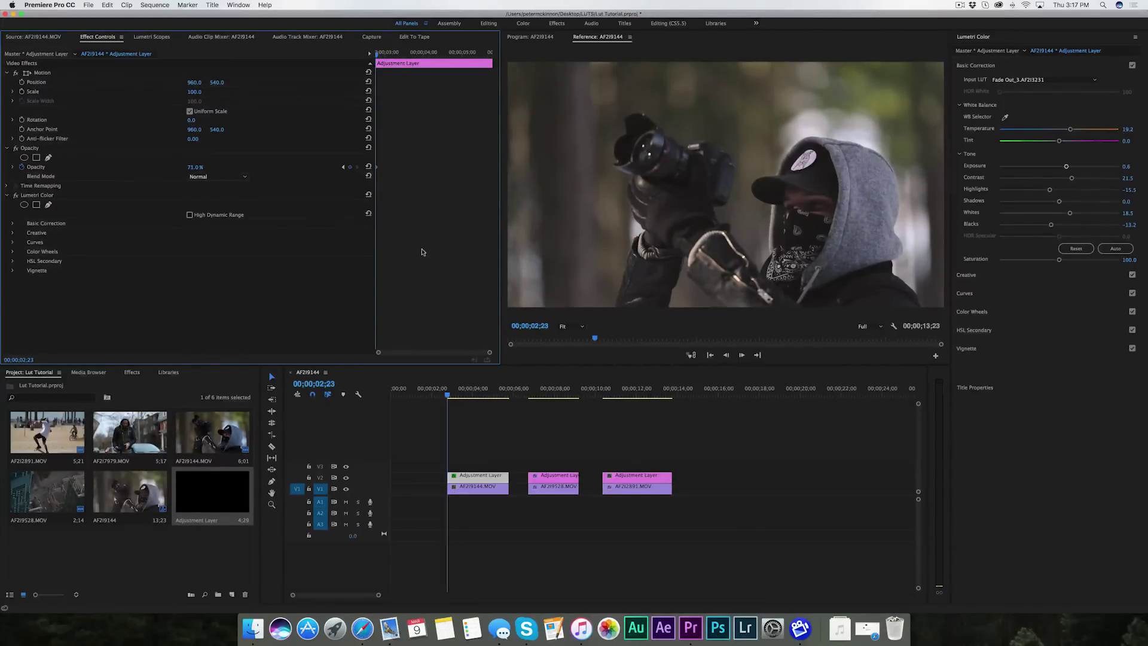
{"action": "key", "text": "space"}
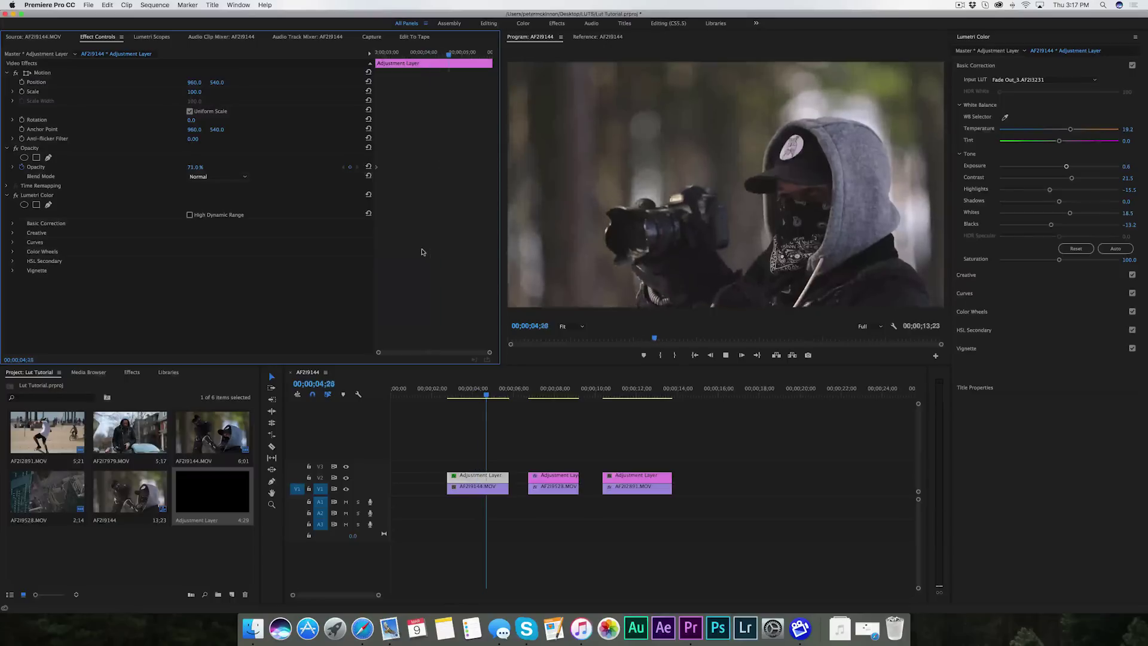
{"action": "key", "text": "space"}
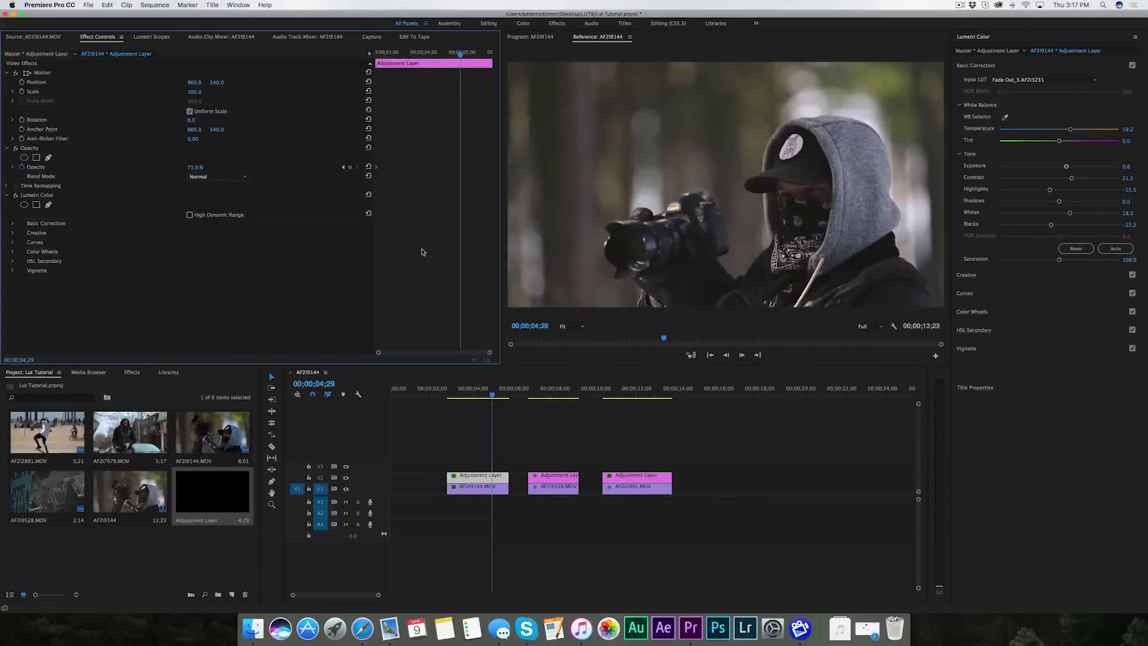